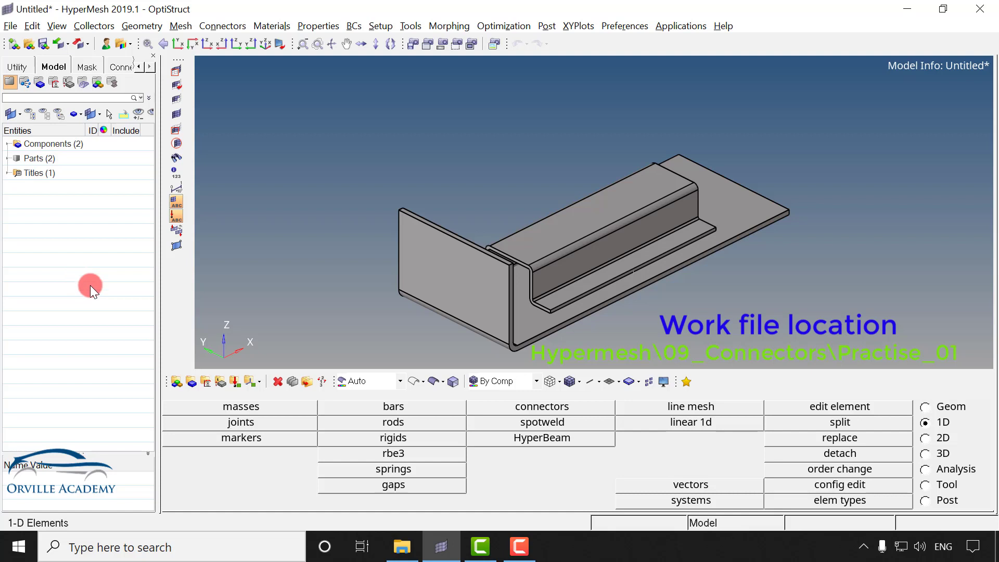
# - Examine the model's components, materials and properties by expanding each of these groups in the model tree
pyautogui.click(8, 145)
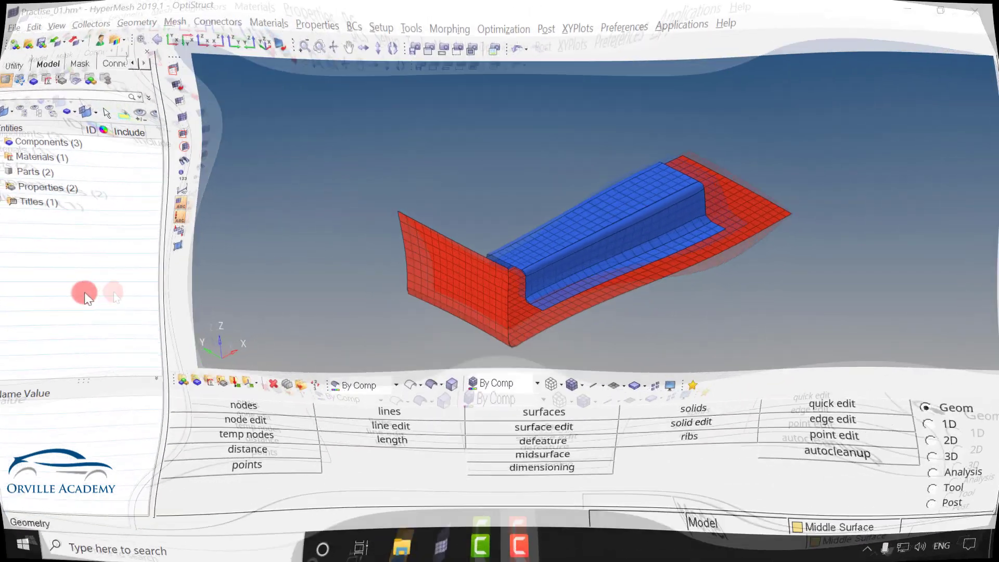
pyautogui.click(10, 144)
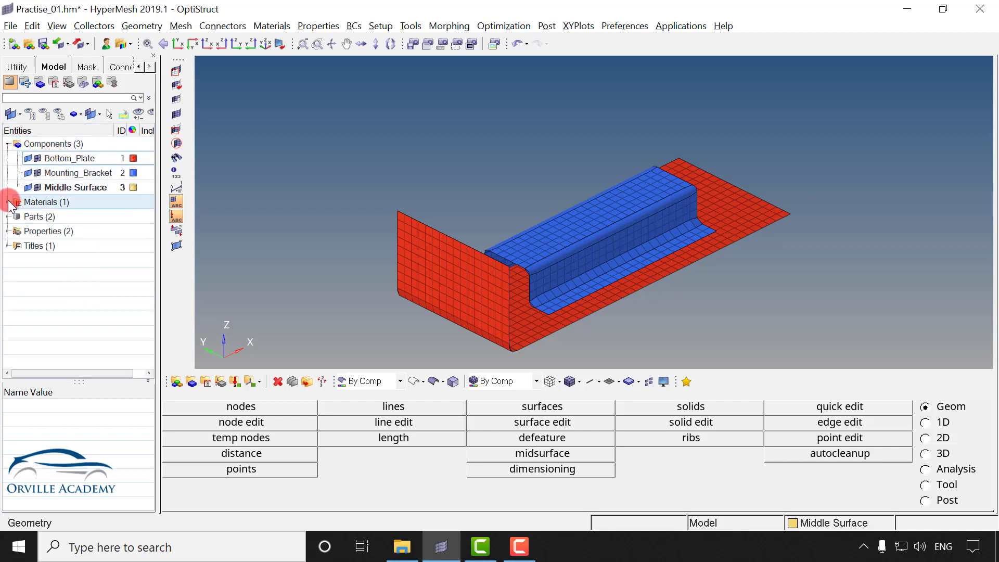
pyautogui.doubleClick(65, 203)
pyautogui.click(36, 216)
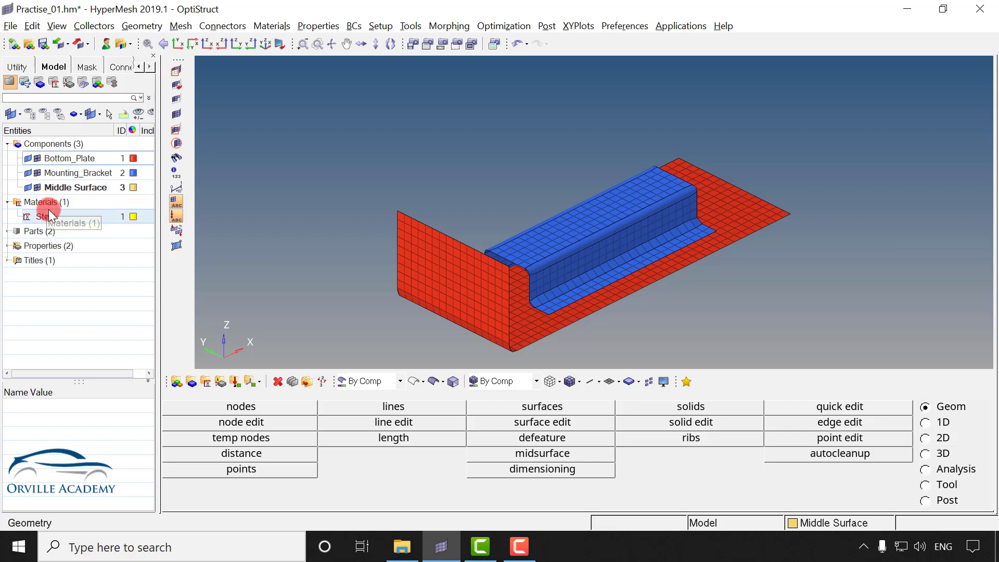
pyautogui.click(530, 254)
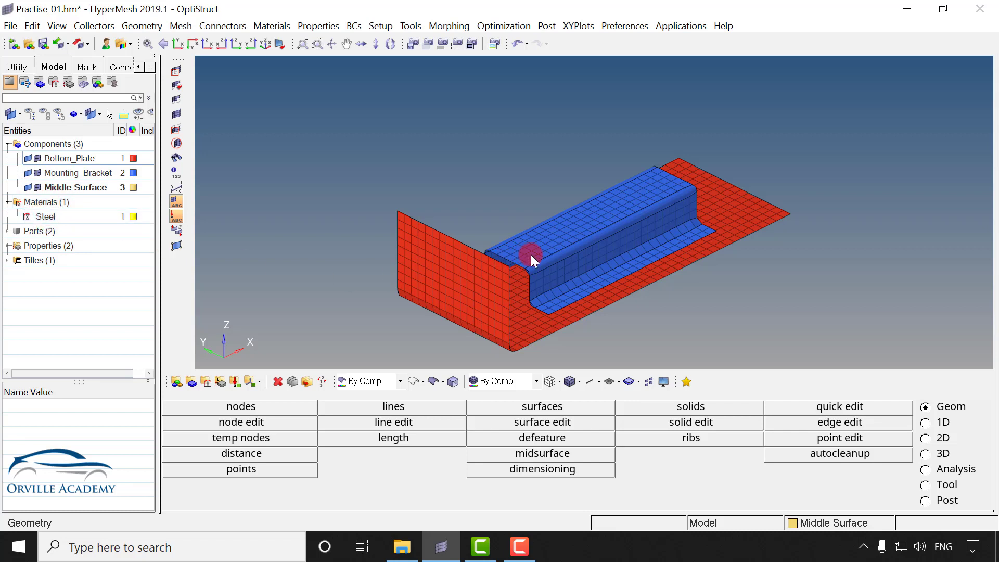
pyautogui.click(9, 245)
pyautogui.click(63, 261)
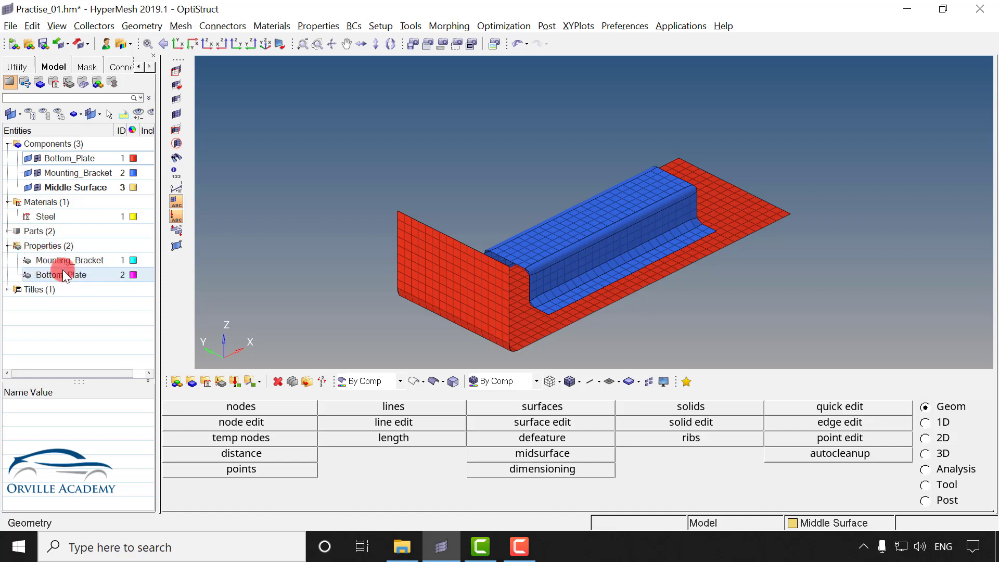
pyautogui.click(477, 265)
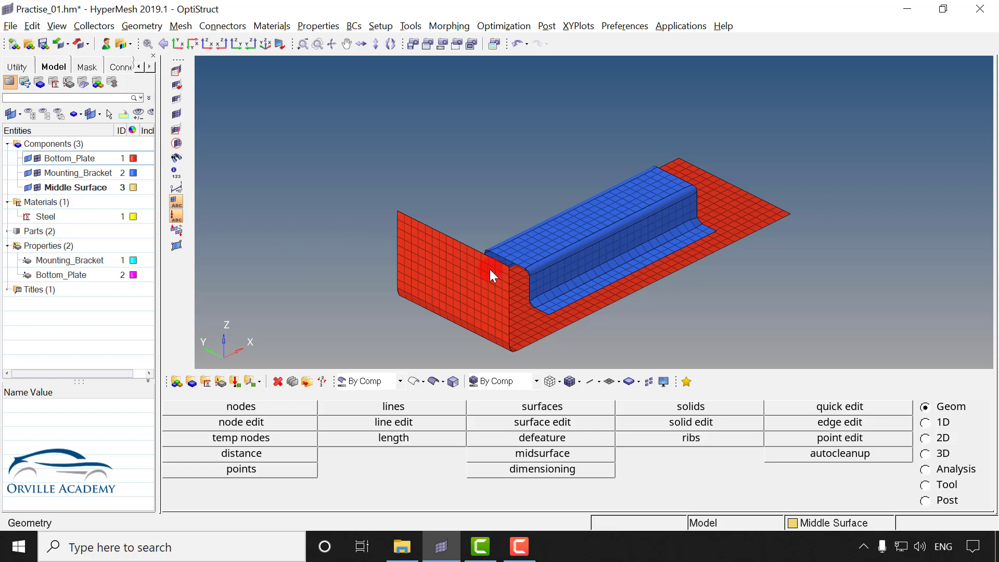
# - View the mesh coloured by material and by property, and return to colouring by component
pyautogui.click(536, 380)
pyautogui.click(492, 419)
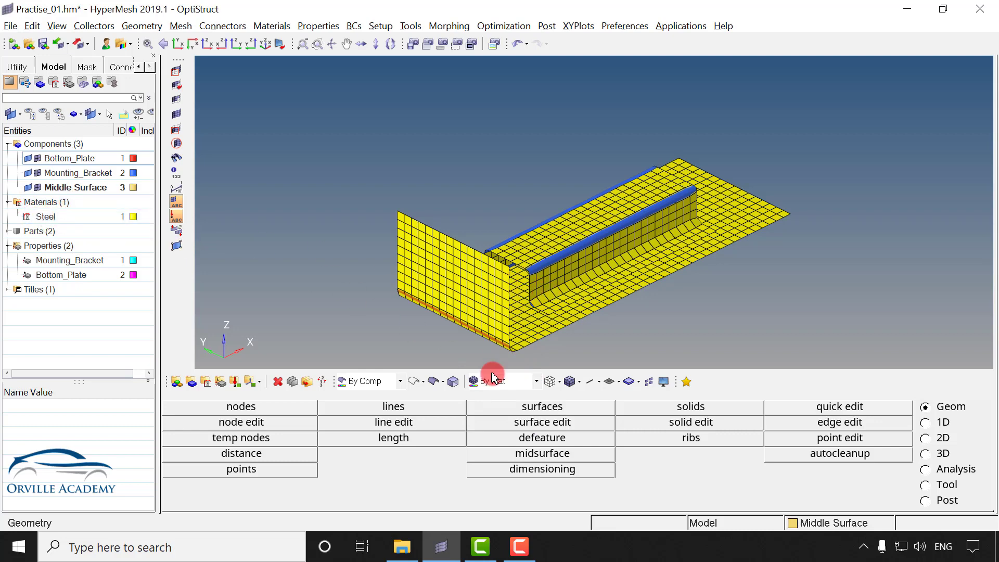
pyautogui.click(534, 382)
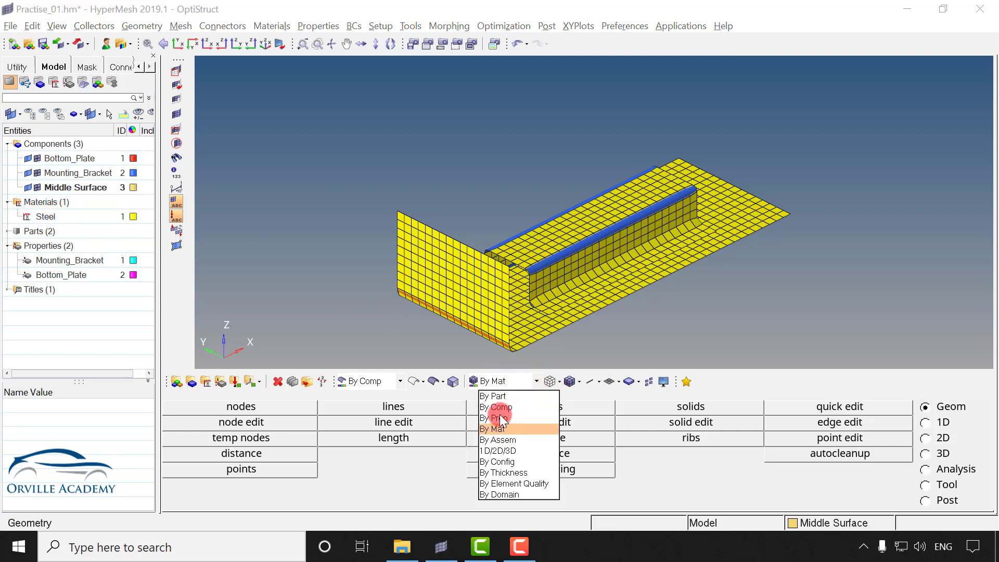
pyautogui.click(499, 418)
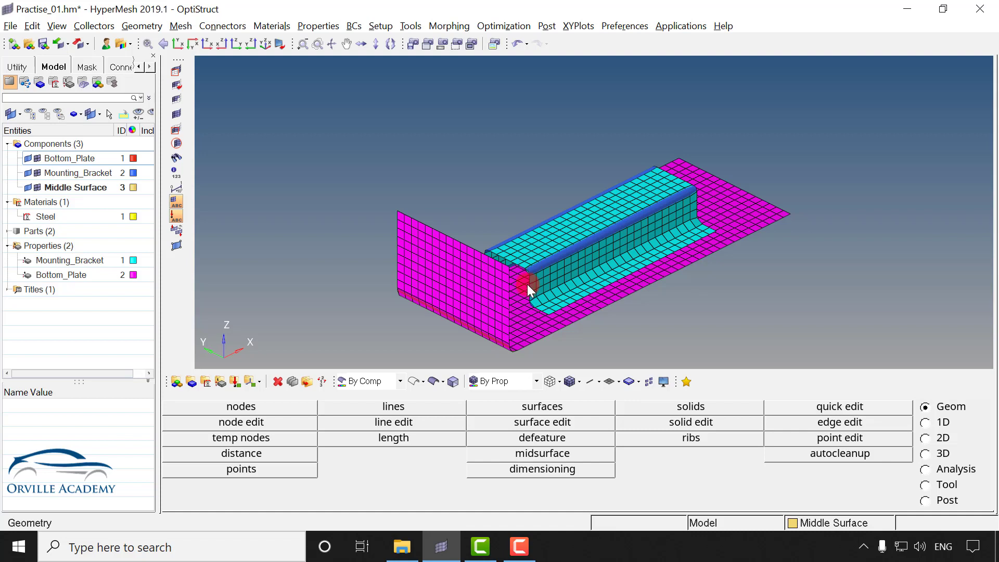
pyautogui.click(535, 383)
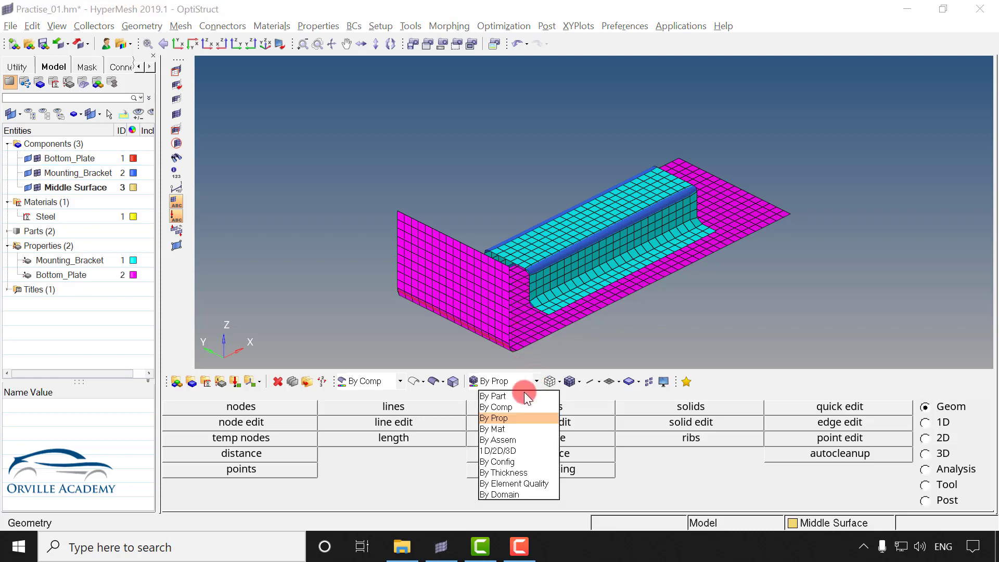
pyautogui.click(494, 403)
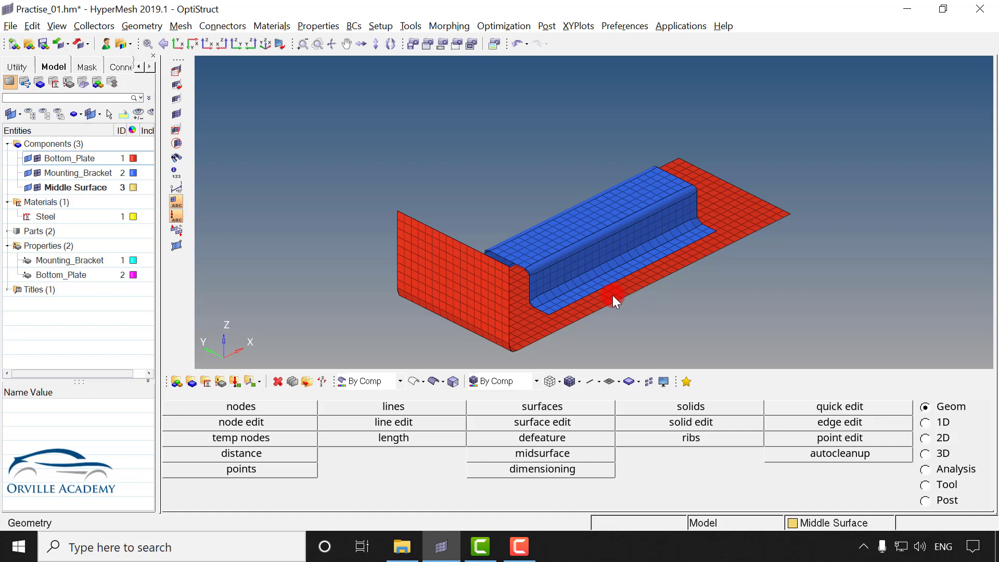
# - Open the spot connector tool from the 1D connectors page
pyautogui.click(926, 422)
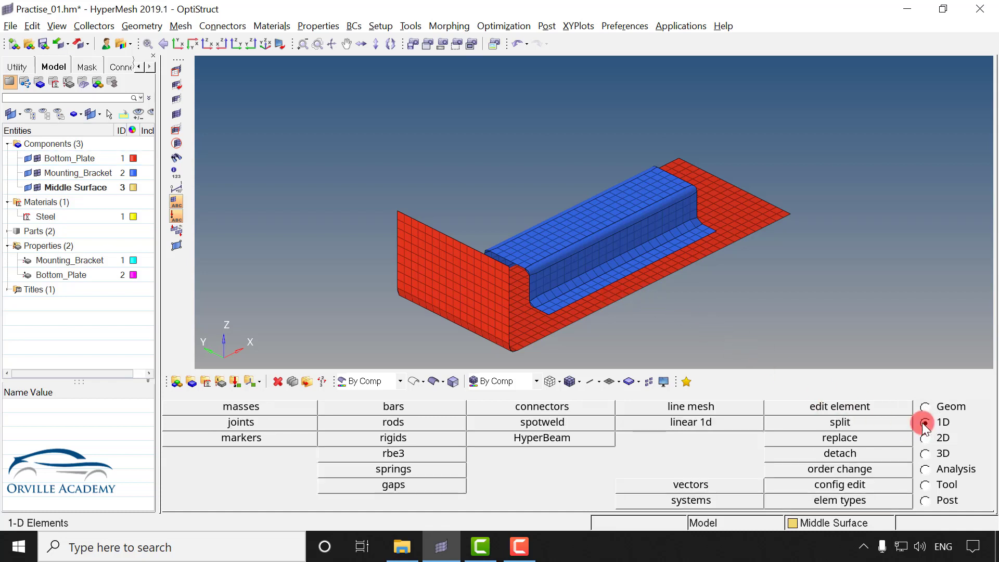
pyautogui.click(551, 408)
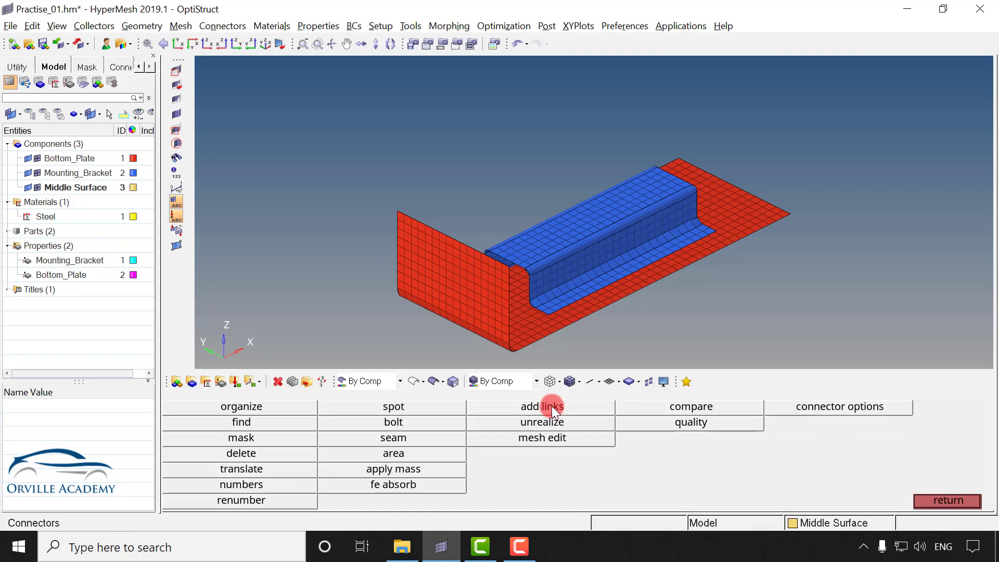
pyautogui.click(440, 407)
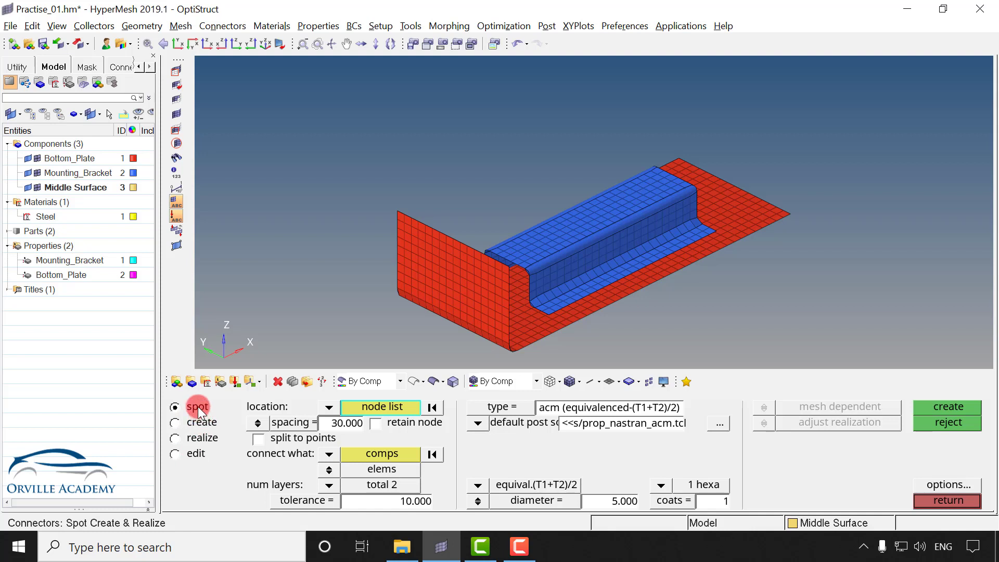
# - Look through the create and realize modes of the spot connector tool and return to spot mode
pyautogui.click(198, 422)
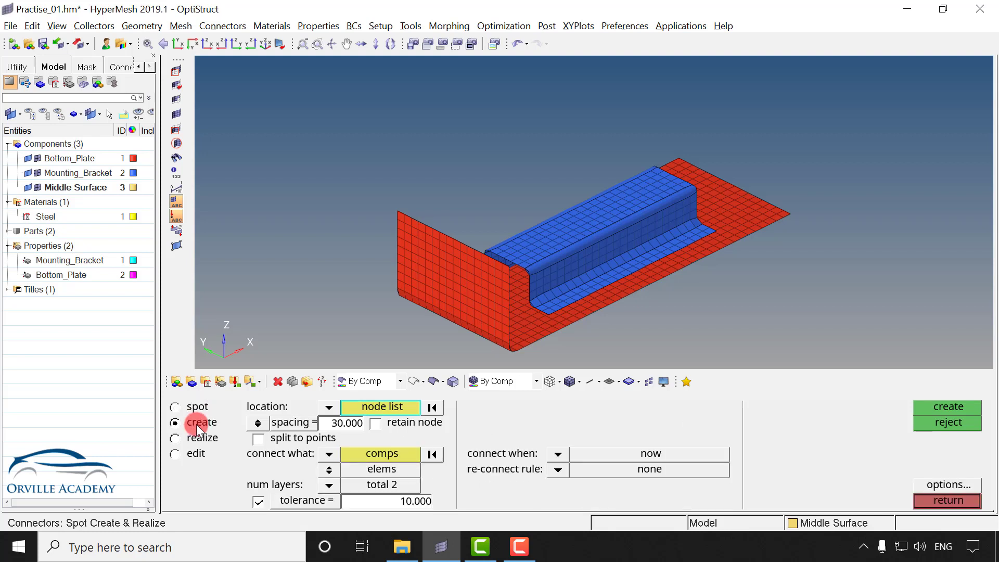
pyautogui.click(203, 437)
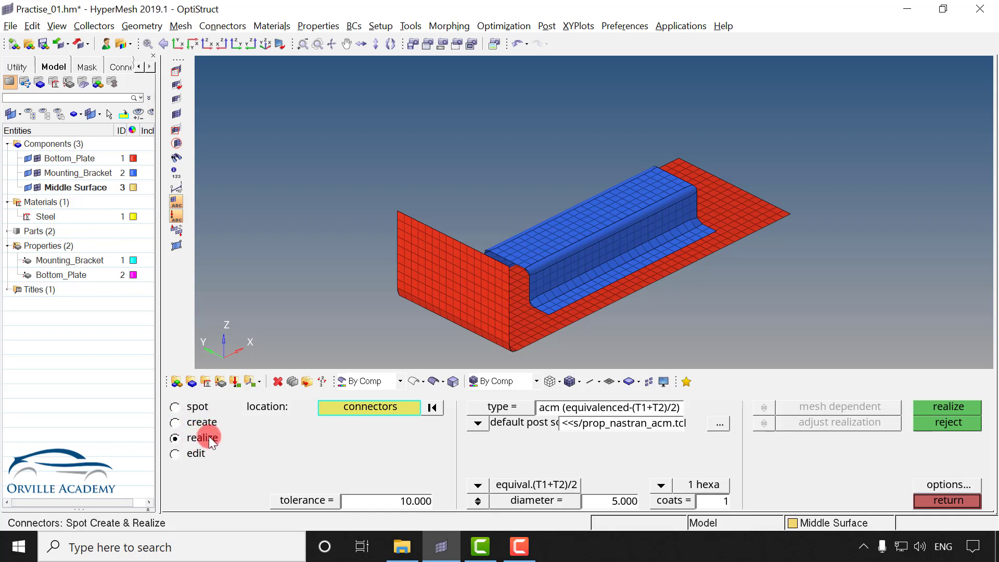
pyautogui.click(196, 407)
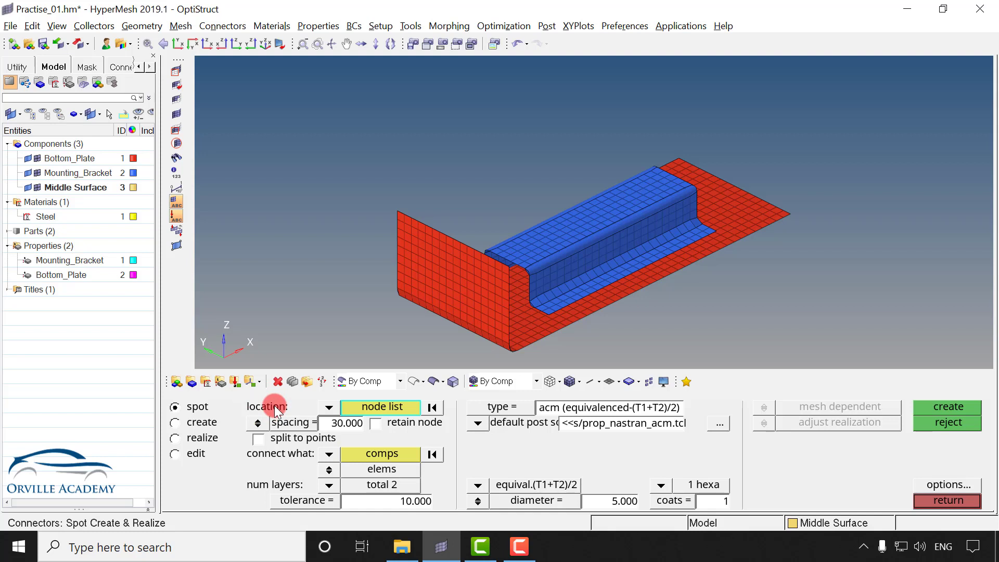
# - Set the connector location to nodes and select Bottom_Plate and Mounting_Bracket as the components to connect
pyautogui.click(327, 407)
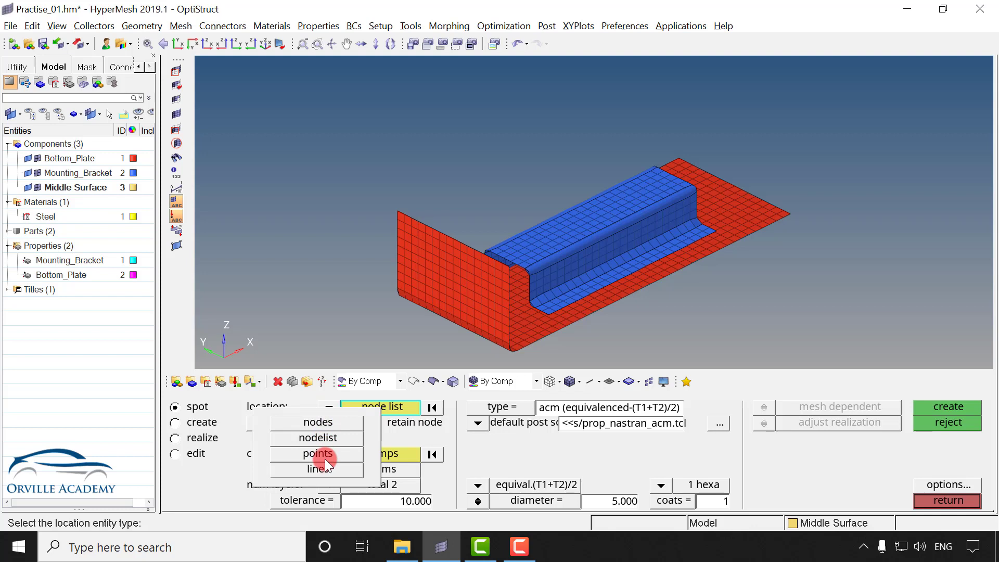
pyautogui.click(319, 423)
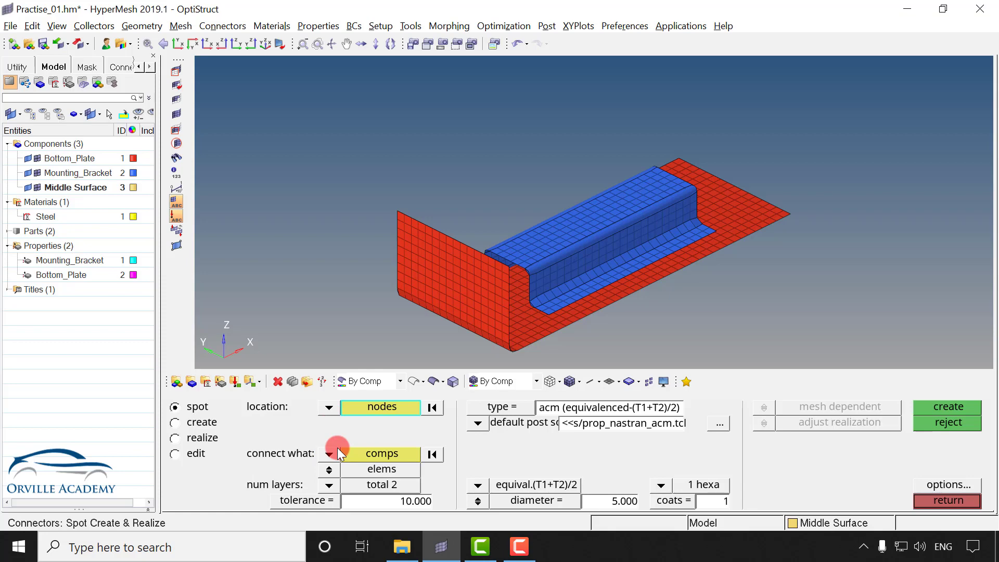
pyautogui.click(373, 453)
pyautogui.click(547, 299)
pyautogui.click(542, 324)
pyautogui.click(416, 393)
pyautogui.click(385, 455)
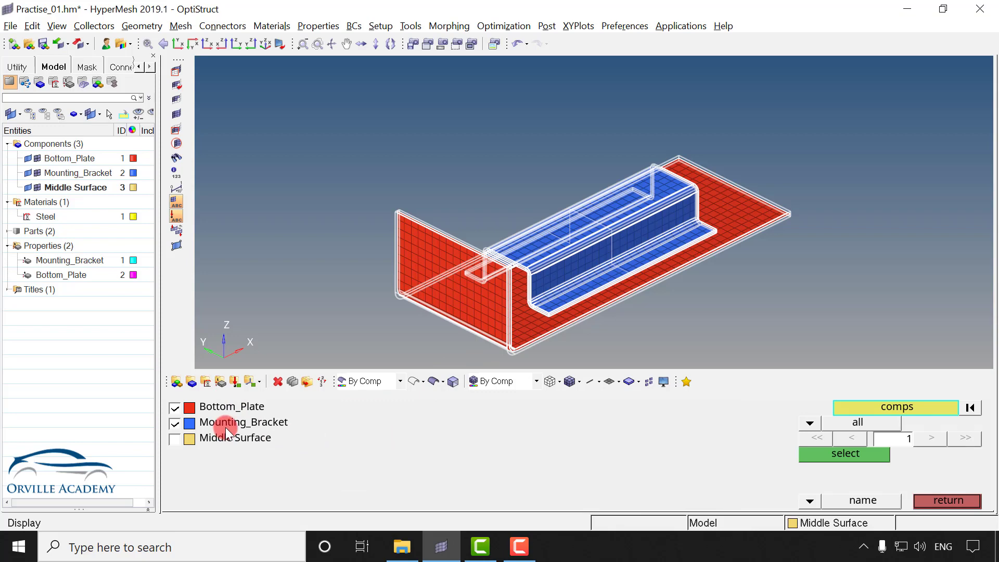
pyautogui.click(909, 501)
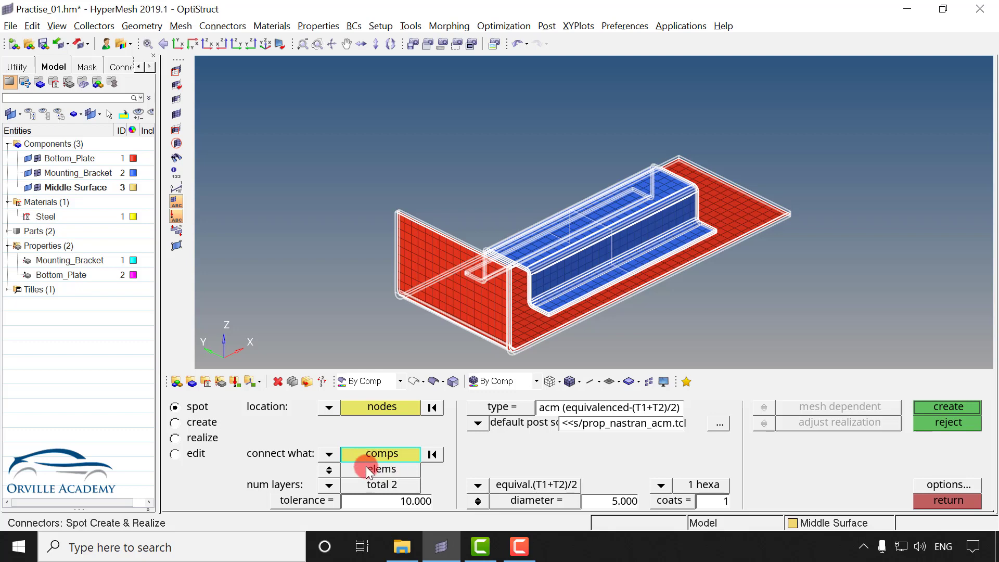
# - Examine the geom and elems connection choices and the number-of-layers options, keeping elems and total 2
pyautogui.click(332, 469)
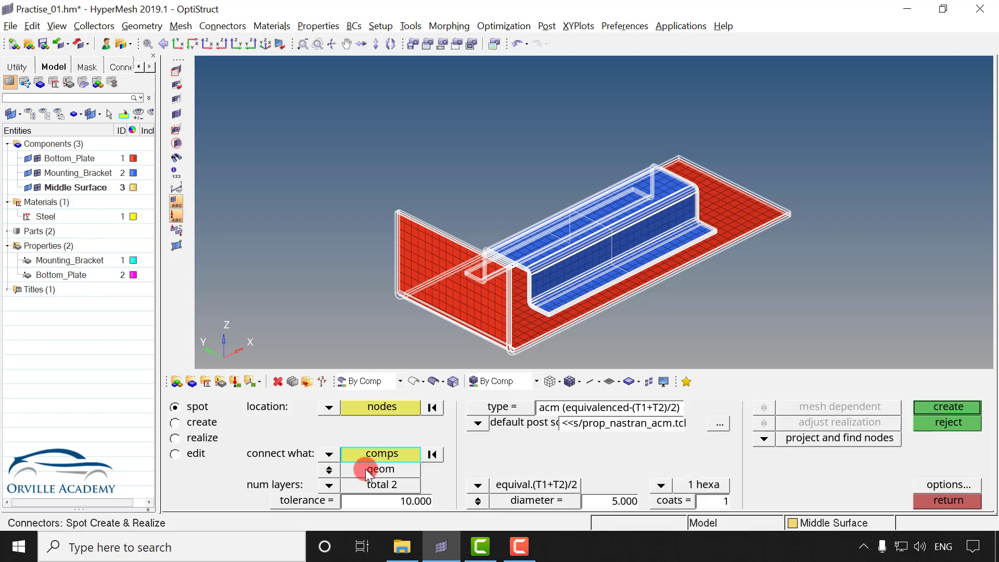
pyautogui.click(330, 470)
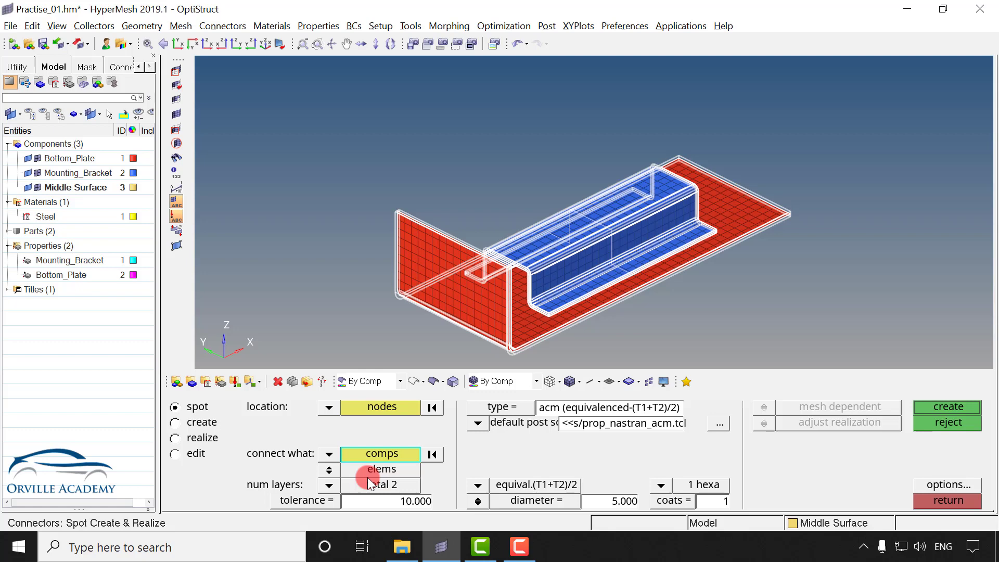
pyautogui.click(329, 485)
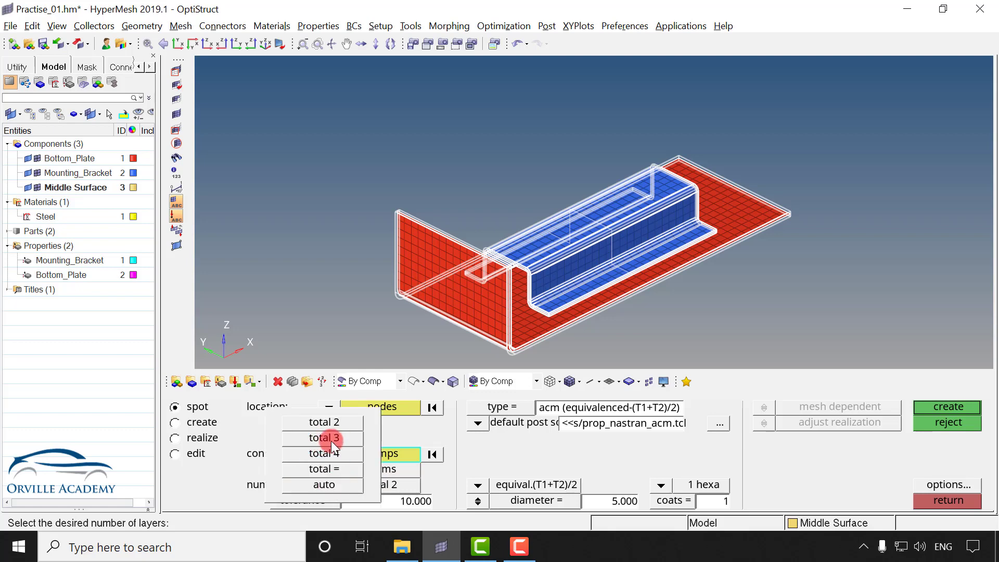
pyautogui.click(301, 491)
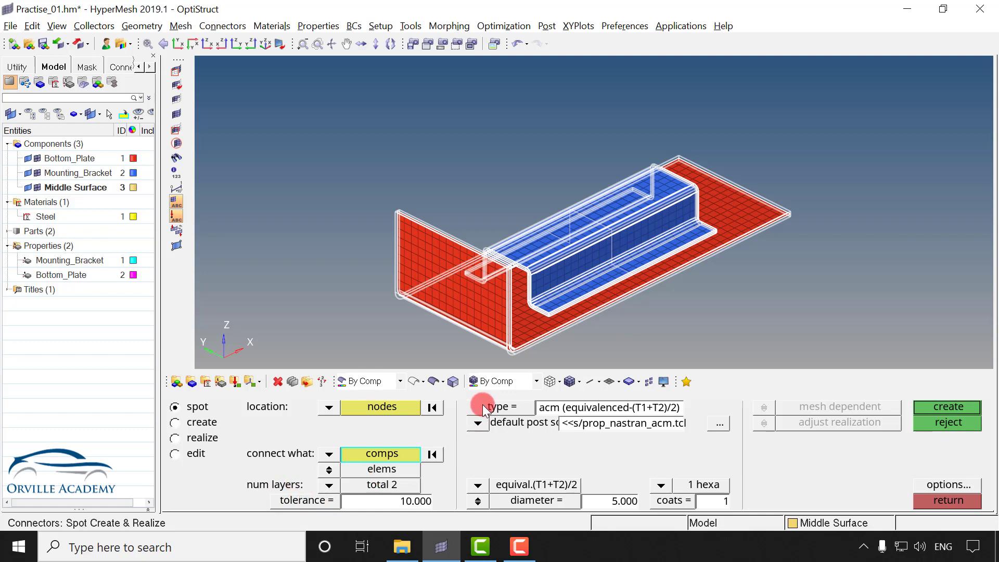
# - Set the connector type to acm (equivalenced-(T1+T2)/2) and try to create the connectors
pyautogui.click(507, 406)
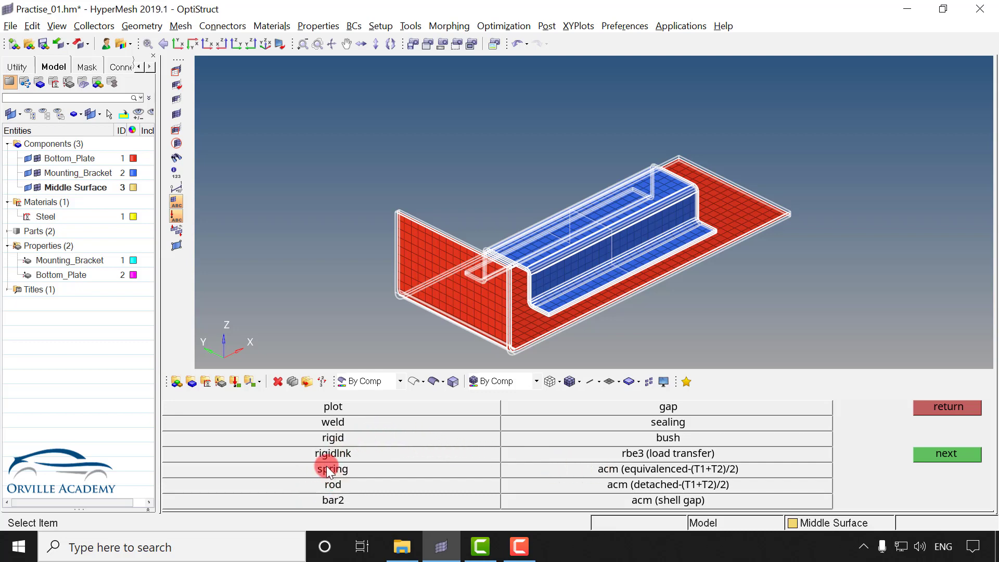
pyautogui.click(605, 468)
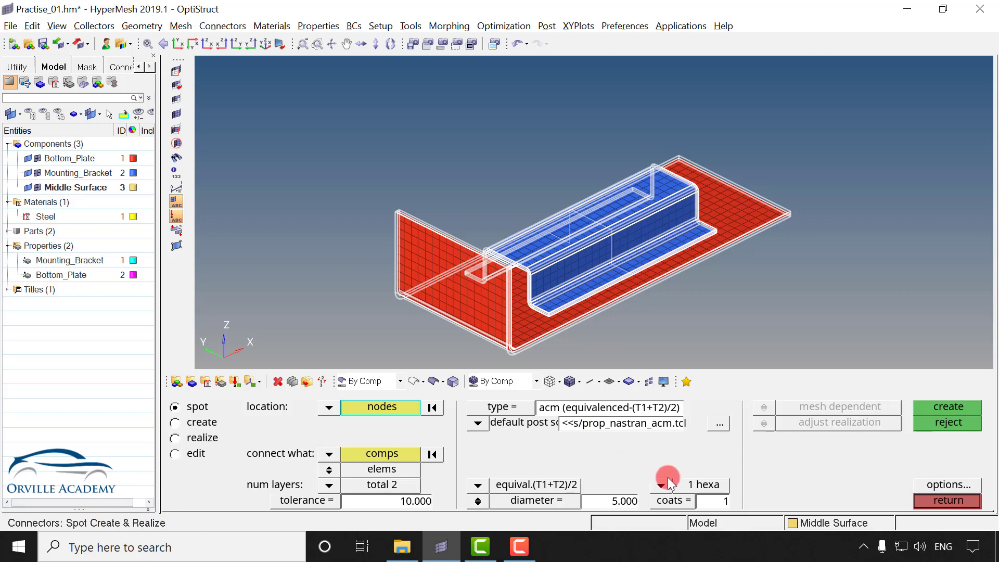
pyautogui.click(922, 409)
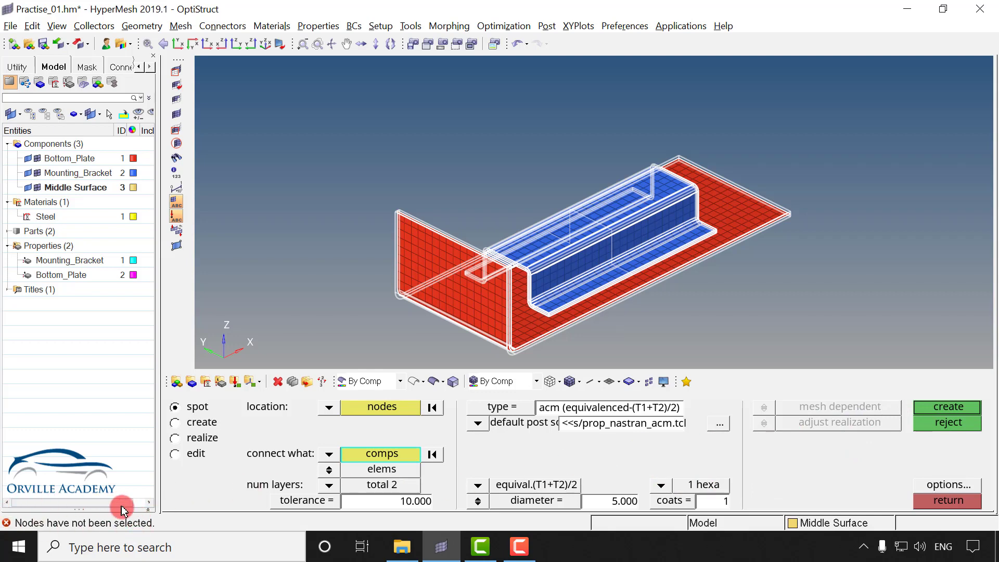
# - Pick three spaced nodes along the mounting bracket's front lower flange and create spot connectors there to the bottom plate
pyautogui.click(385, 407)
pyautogui.scroll(5, 557, 314)
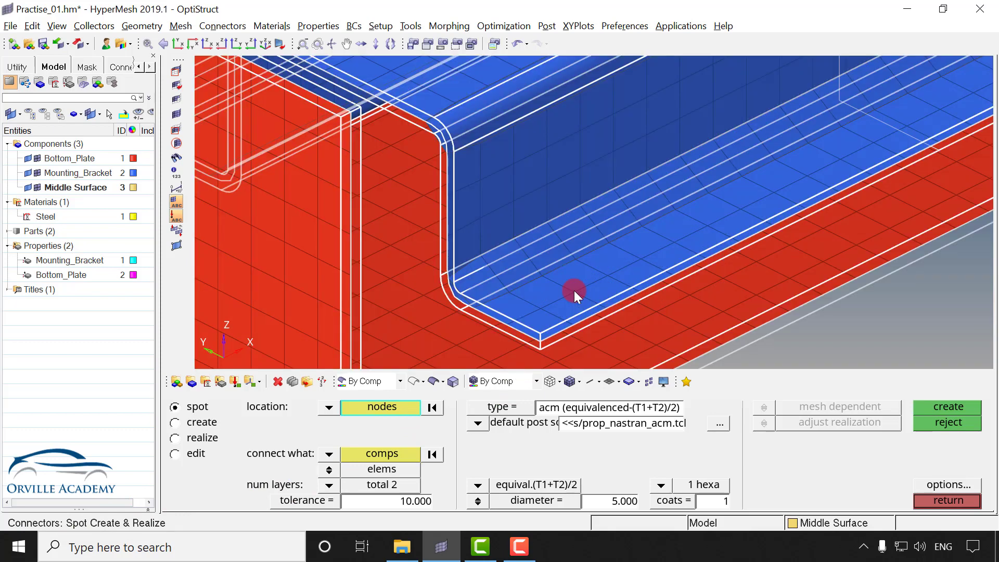
pyautogui.click(575, 291)
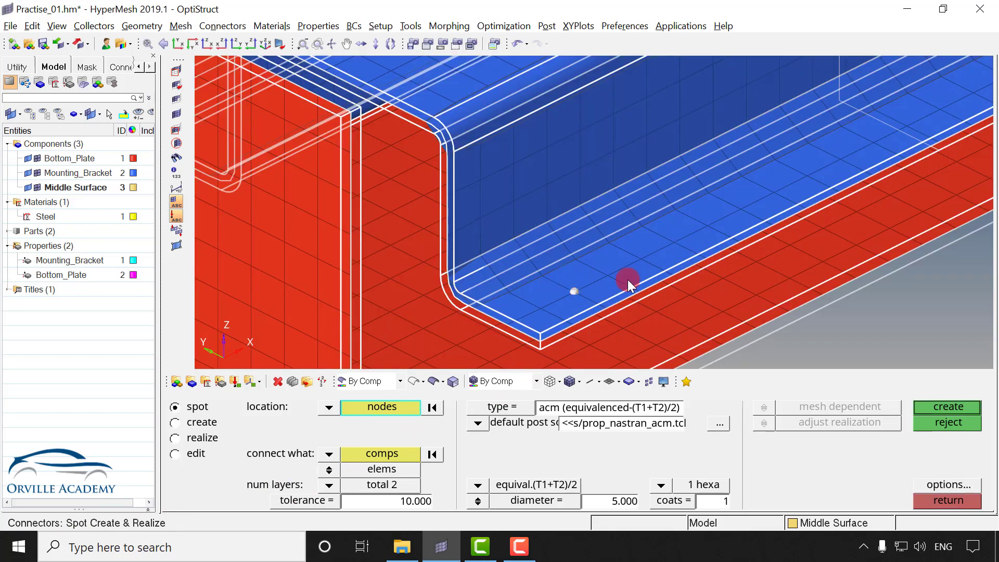
pyautogui.keyDown('ctrl'); pyautogui.moveTo(627, 280); pyautogui.dragTo(529, 339, button='right'); pyautogui.keyUp('ctrl')
pyautogui.click(724, 230)
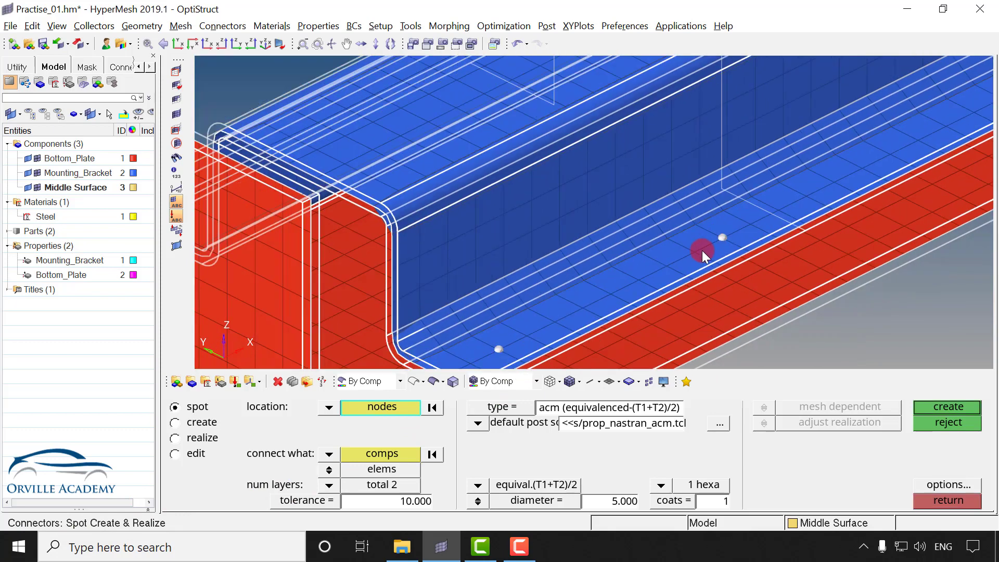
pyautogui.scroll(-3, 701, 251)
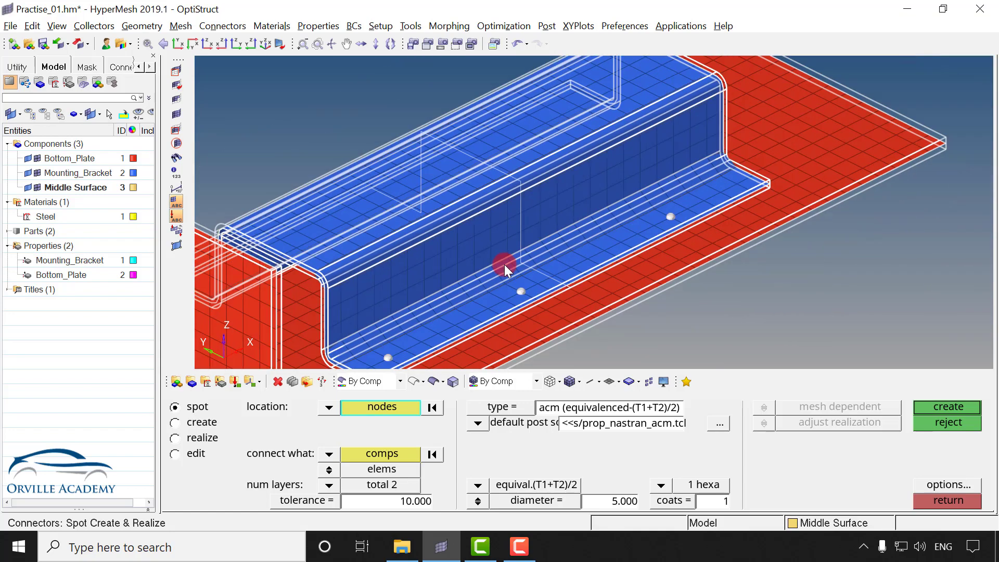
pyautogui.keyDown('ctrl'); pyautogui.moveTo(504, 264); pyautogui.dragTo(638, 176, button='right'); pyautogui.keyUp('ctrl')
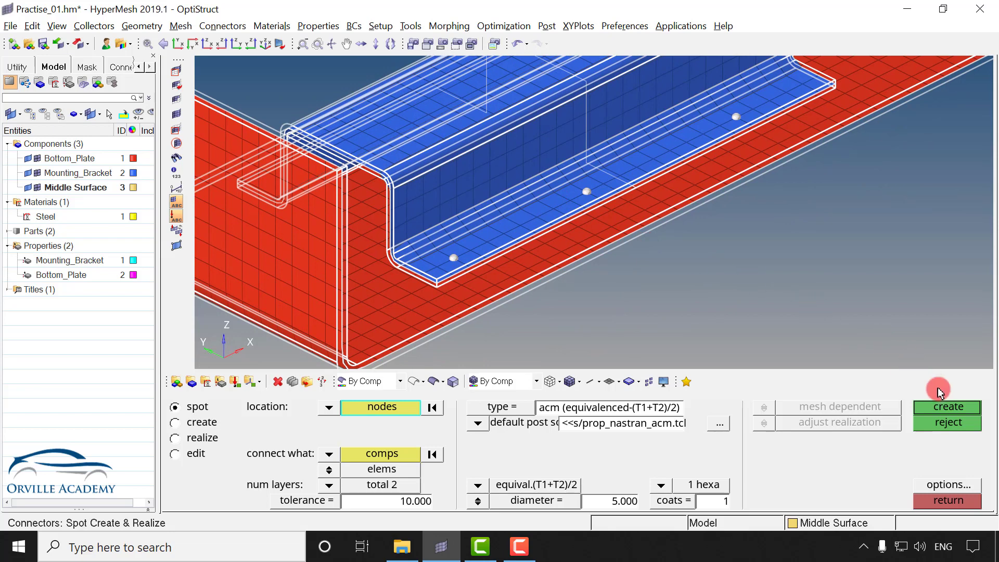
pyautogui.click(943, 409)
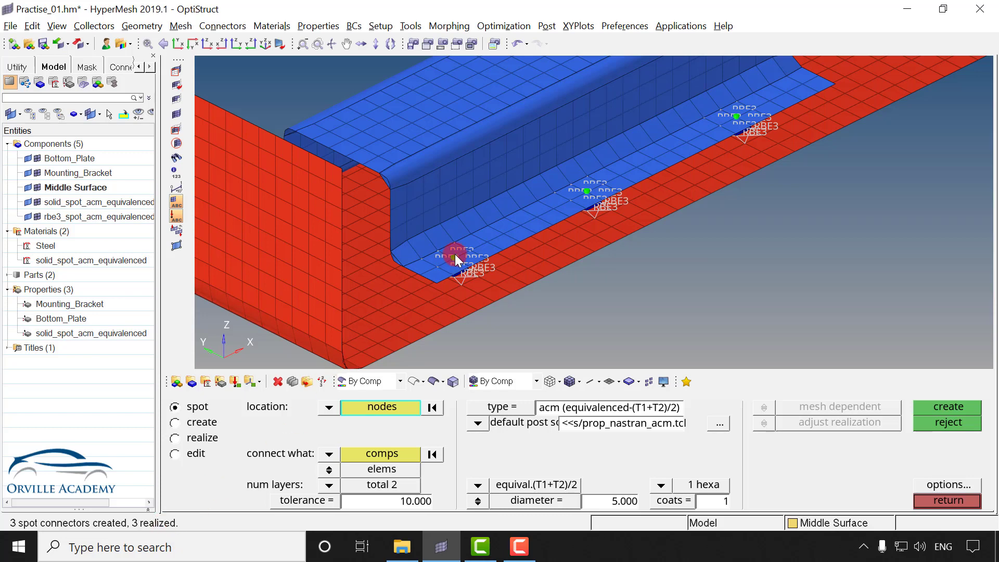
pyautogui.scroll(1, 455, 256)
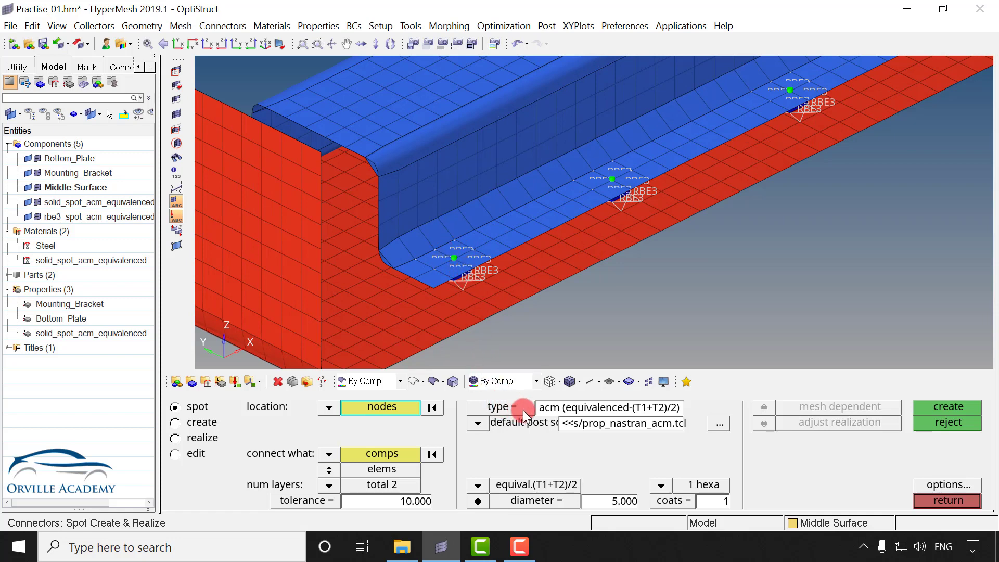
# - Examine the hexa and RBE3 elements of the ACM spot welds between the bracket flange and bottom plate from the side
pyautogui.click(474, 269)
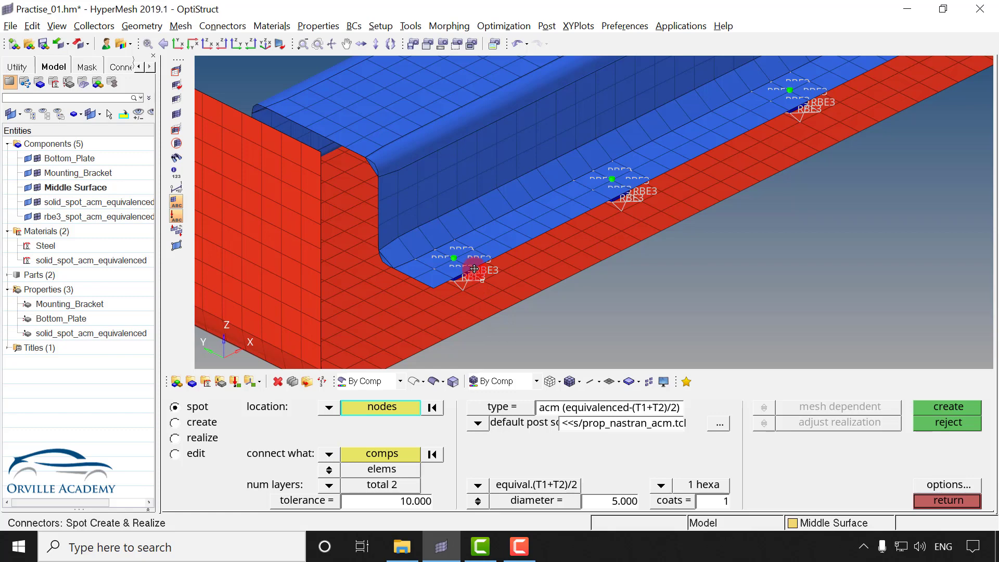
pyautogui.keyDown('ctrl'); pyautogui.moveTo(447, 275); pyautogui.dragTo(459, 273); pyautogui.keyUp('ctrl')
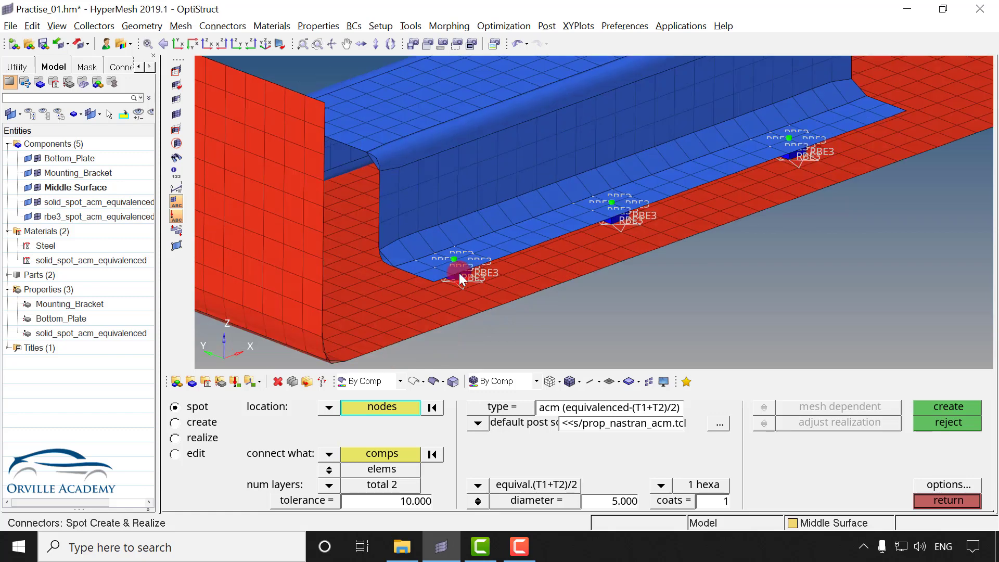
pyautogui.scroll(5, 460, 276)
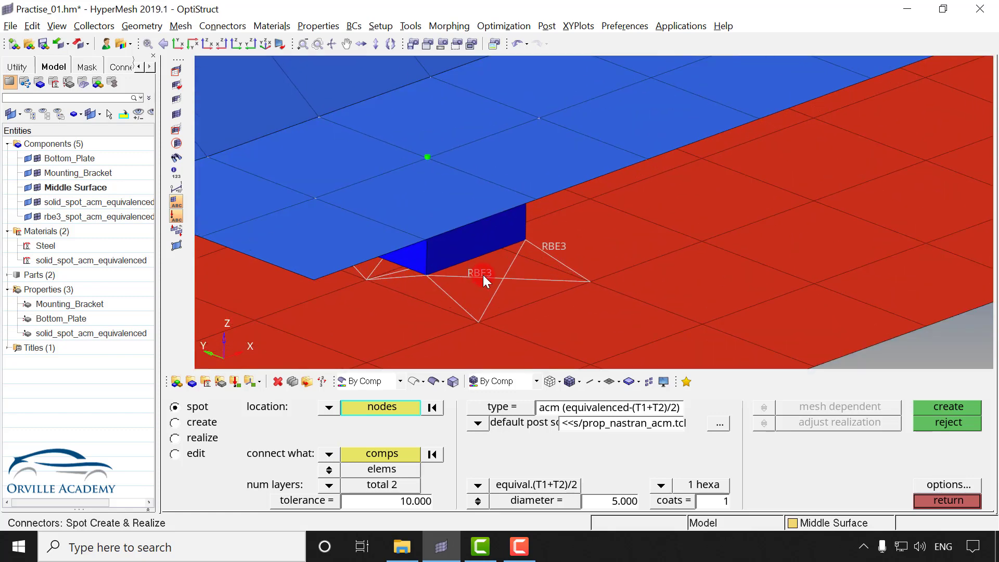
pyautogui.keyDown('ctrl'); pyautogui.moveTo(472, 236); pyautogui.dragTo(460, 213); pyautogui.keyUp('ctrl')
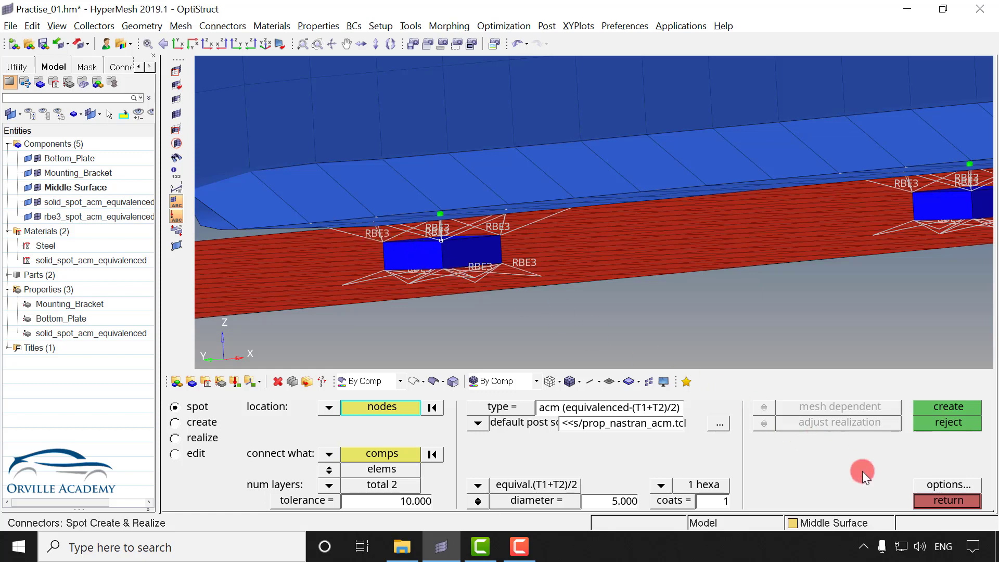
pyautogui.click(947, 501)
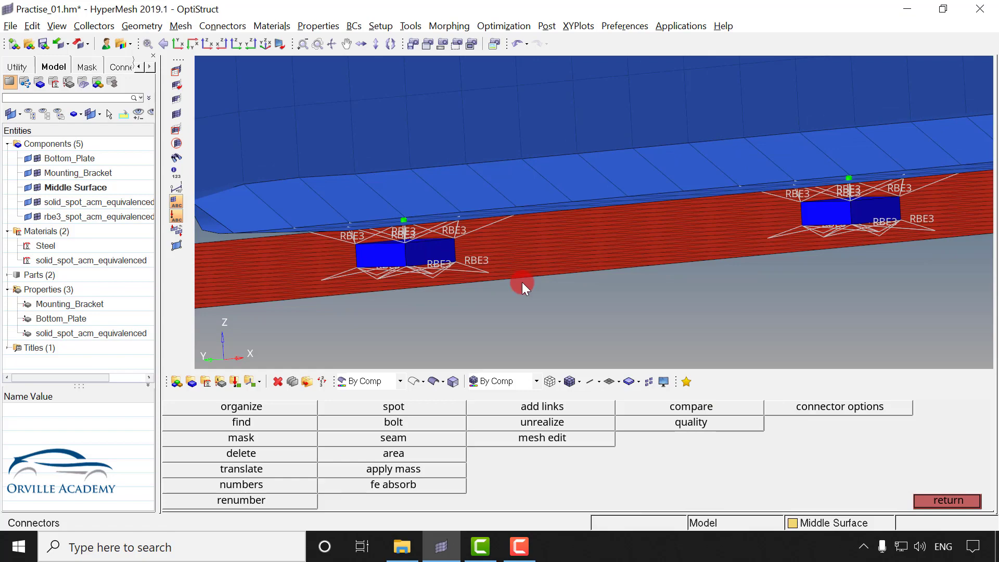
pyautogui.scroll(-3, 522, 282)
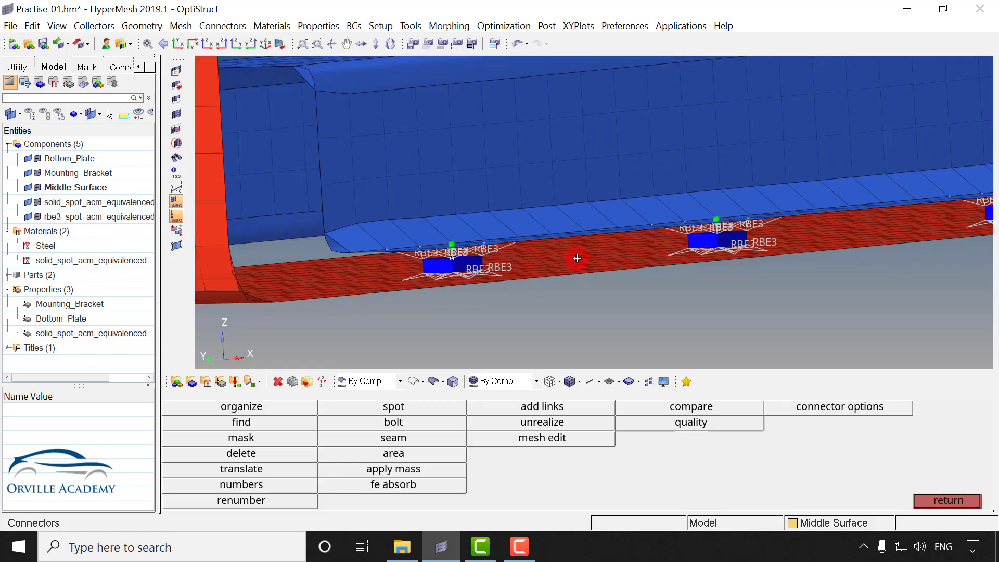
# - Pick the flange-edge node between the first two front welds as a spot location and select the bracket and bottom plate to connect
pyautogui.keyDown('ctrl'); pyautogui.moveTo(577, 258); pyautogui.dragTo(576, 283); pyautogui.keyUp('ctrl')
pyautogui.click(411, 410)
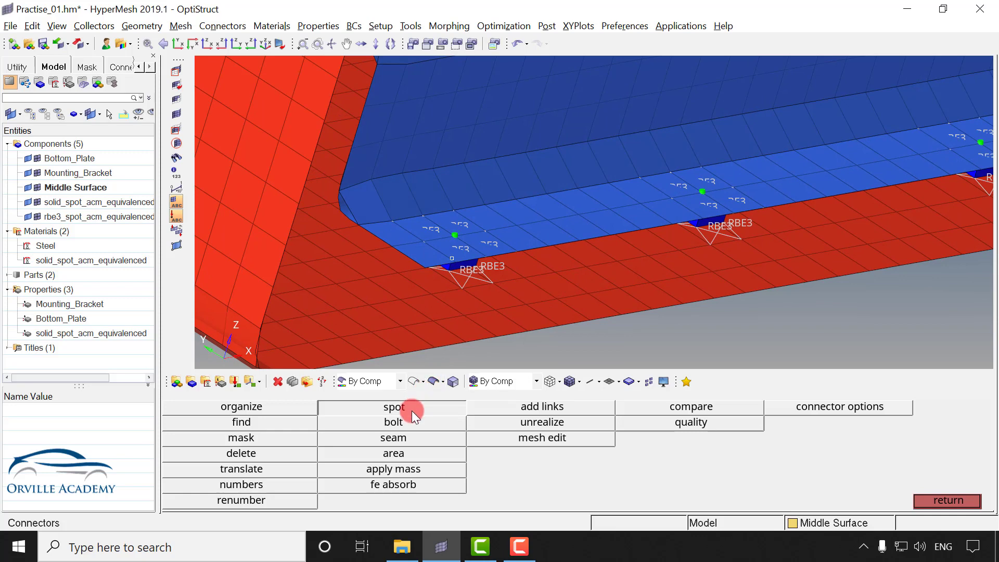
pyautogui.scroll(5, 585, 234)
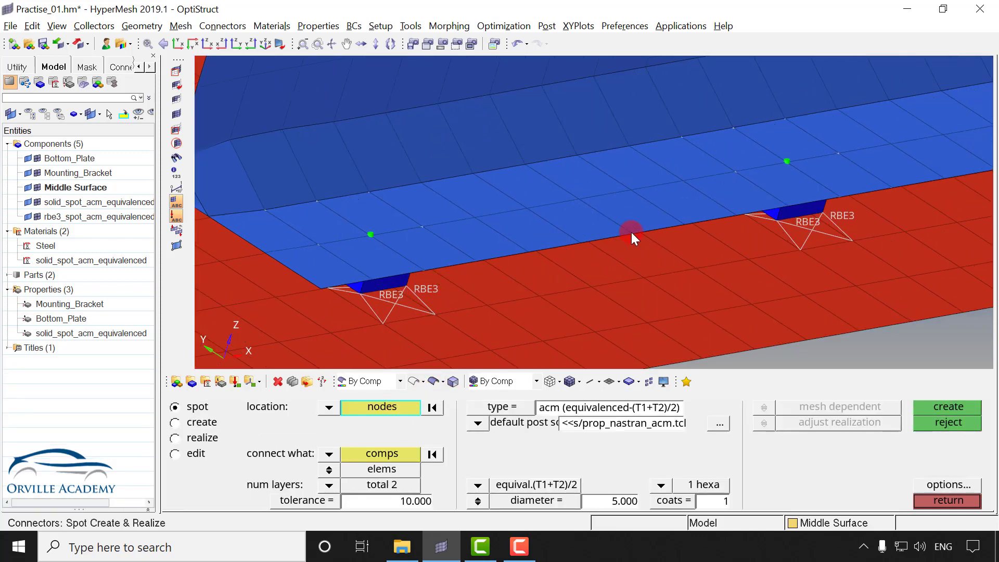
pyautogui.click(631, 232)
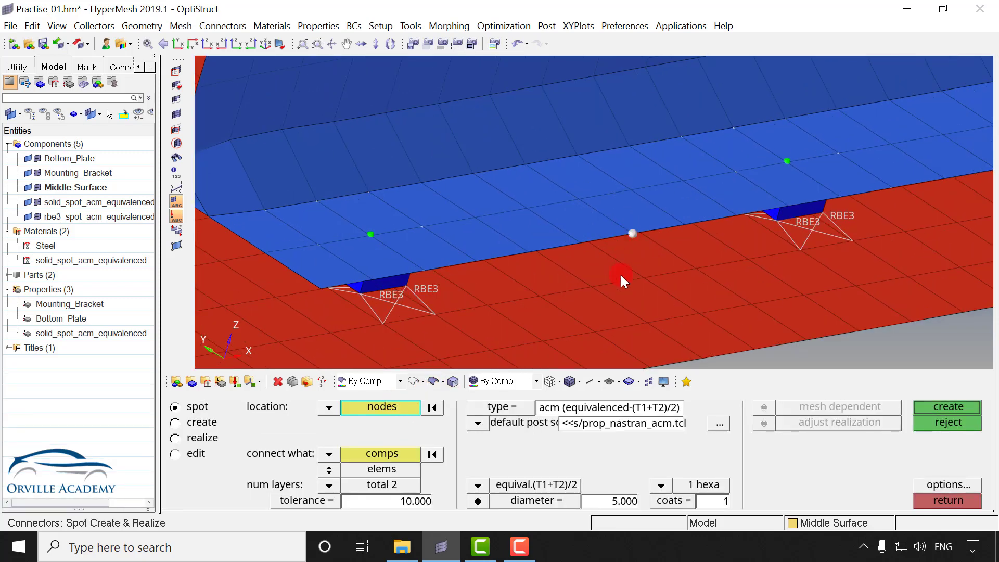
pyautogui.click(386, 451)
pyautogui.click(523, 239)
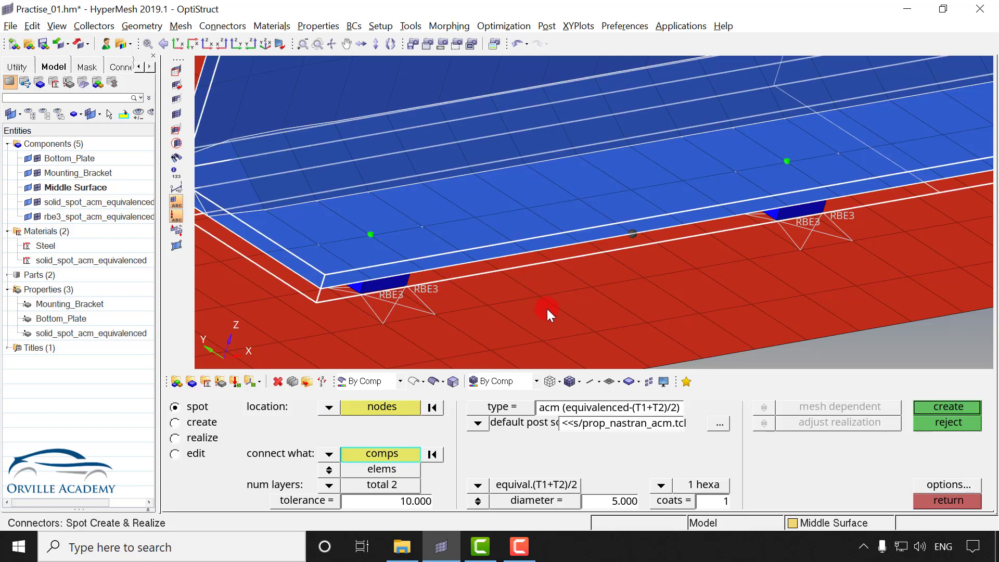
pyautogui.click(547, 309)
pyautogui.click(403, 456)
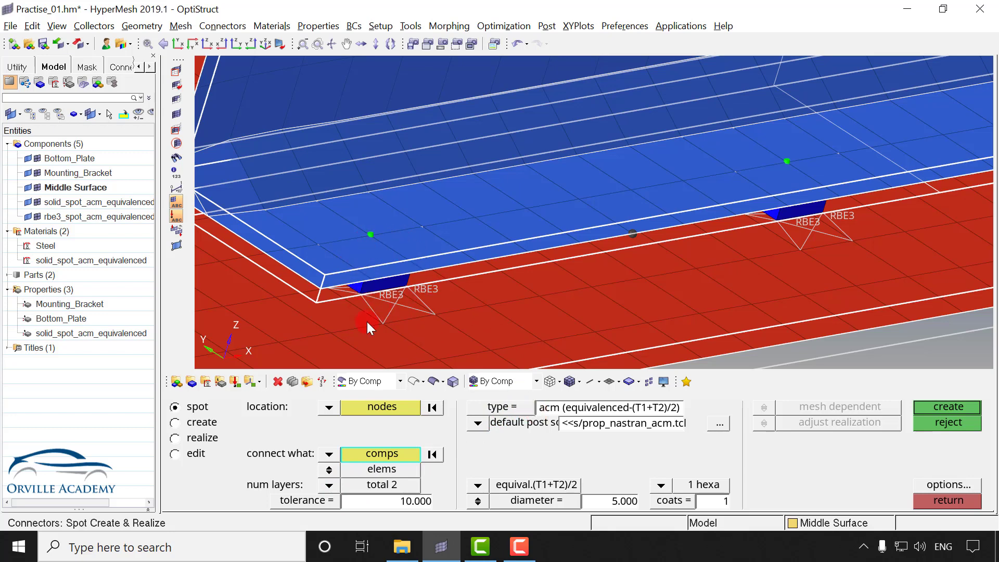
# - Set the connector type to rigid and create the spot connector at the picked flange-edge node
pyautogui.click(492, 408)
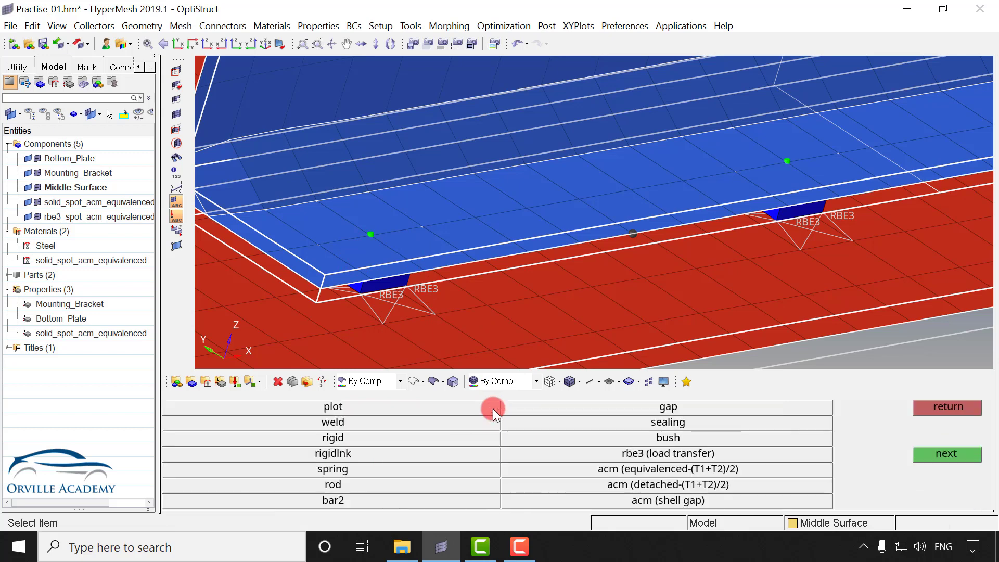
pyautogui.click(339, 439)
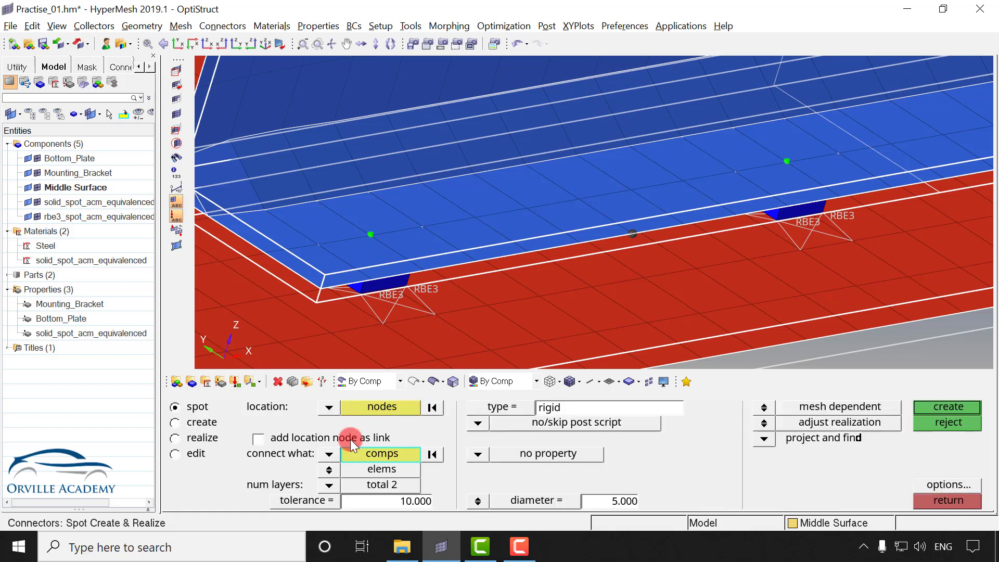
pyautogui.click(933, 408)
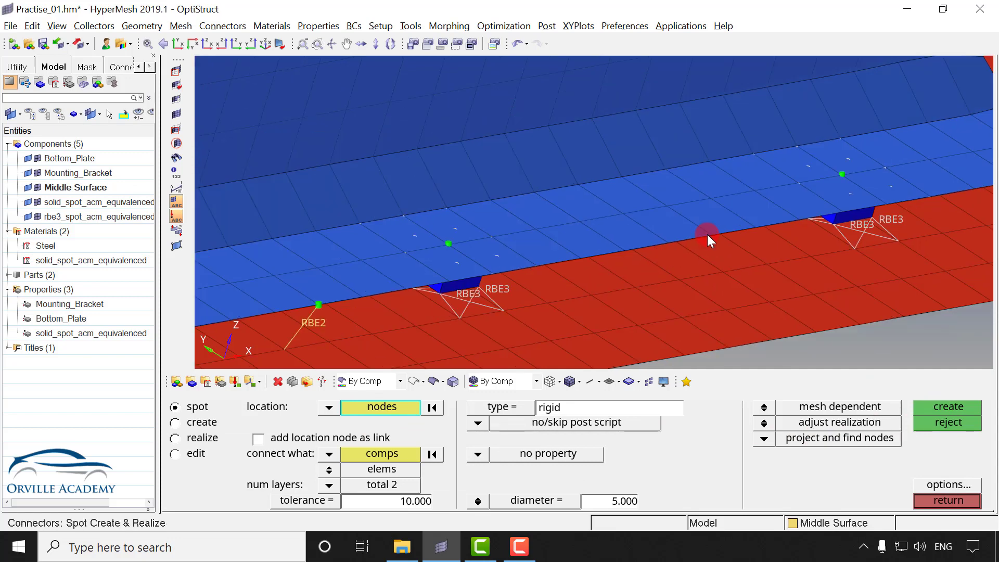
# - Create a rod-type spot connector joining the bracket and bottom plate at the flange-edge node between the second and third welds
pyautogui.click(708, 233)
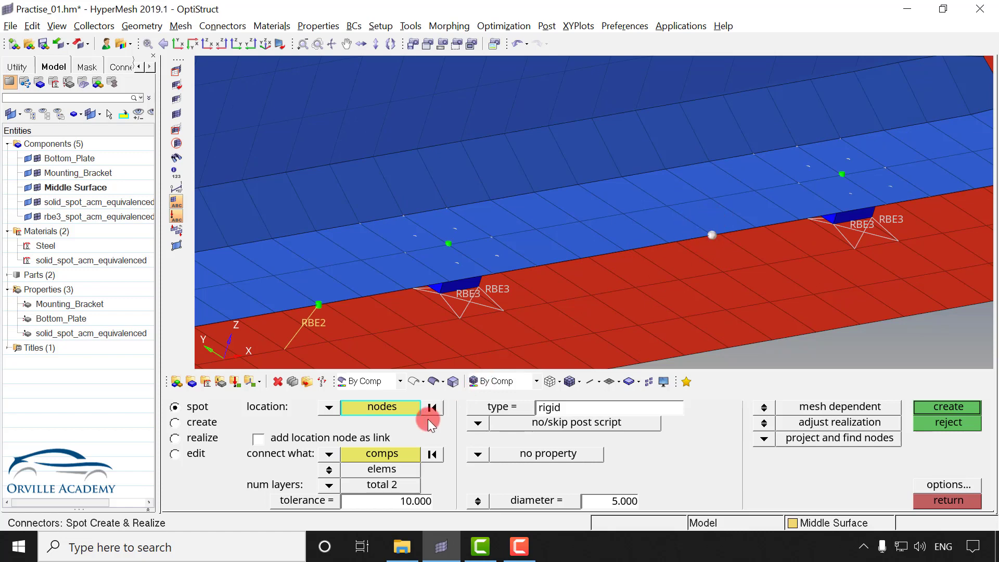
pyautogui.click(374, 454)
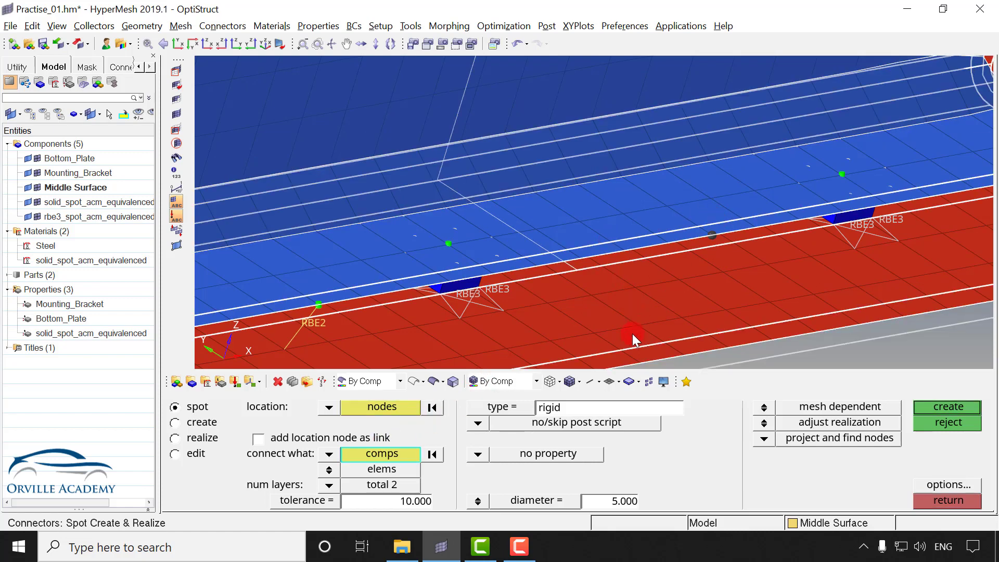
pyautogui.click(593, 385)
pyautogui.click(497, 406)
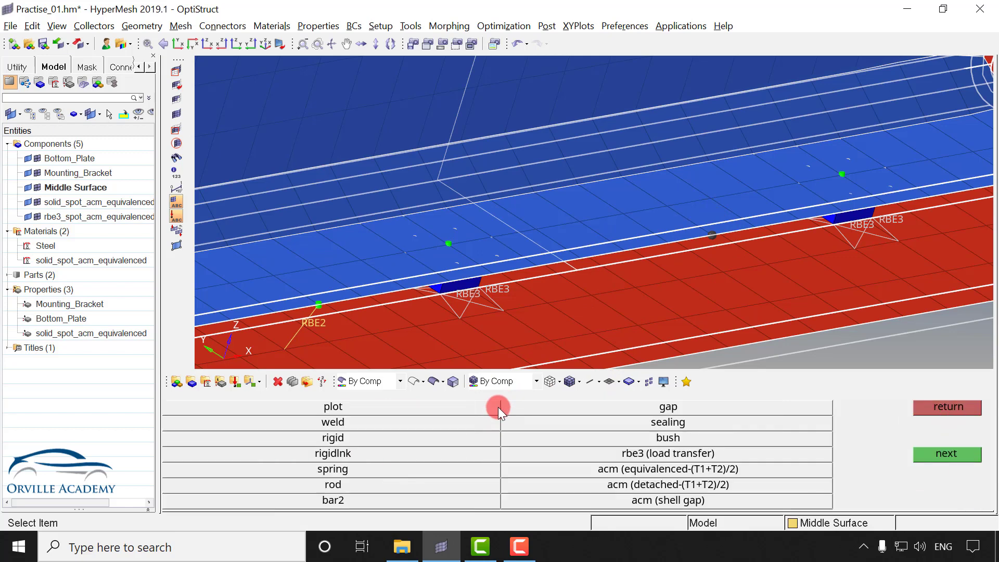
pyautogui.click(348, 487)
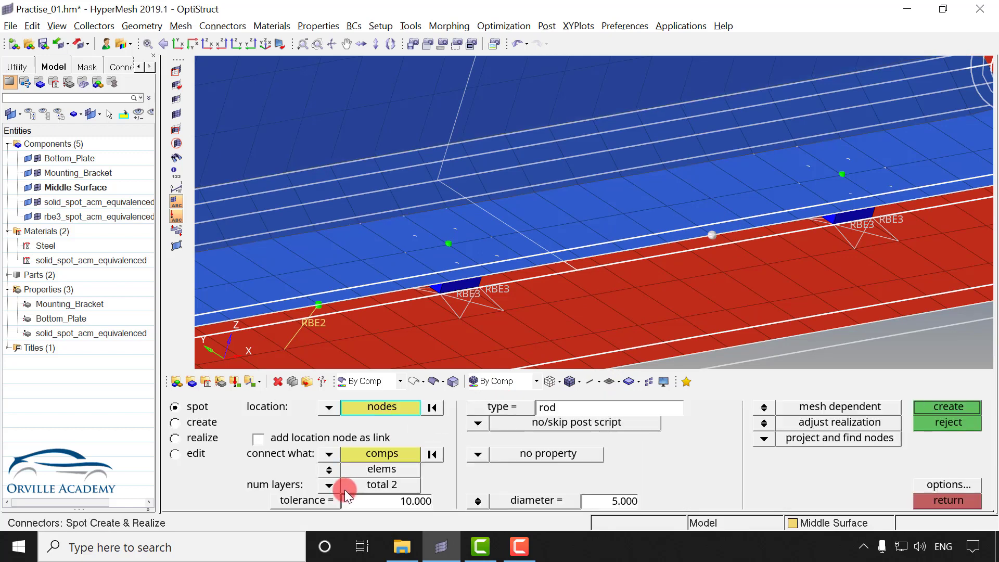
pyautogui.click(926, 408)
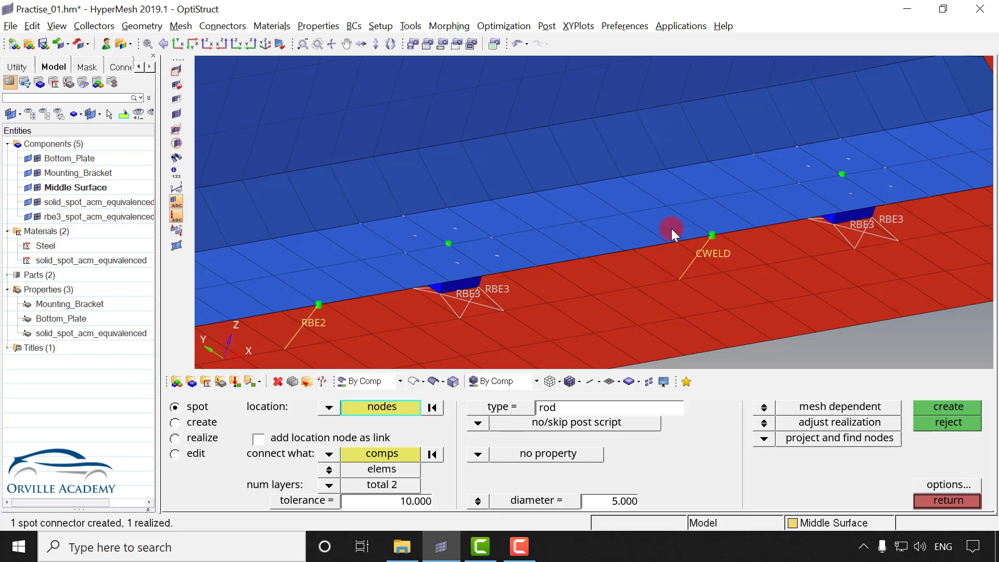
# - Examine the rod connector element beside the rigid and ACM ones along the front flange, and leave the spot connector settings
pyautogui.keyDown('ctrl'); pyautogui.moveTo(666, 251); pyautogui.dragTo(697, 242); pyautogui.keyUp('ctrl')
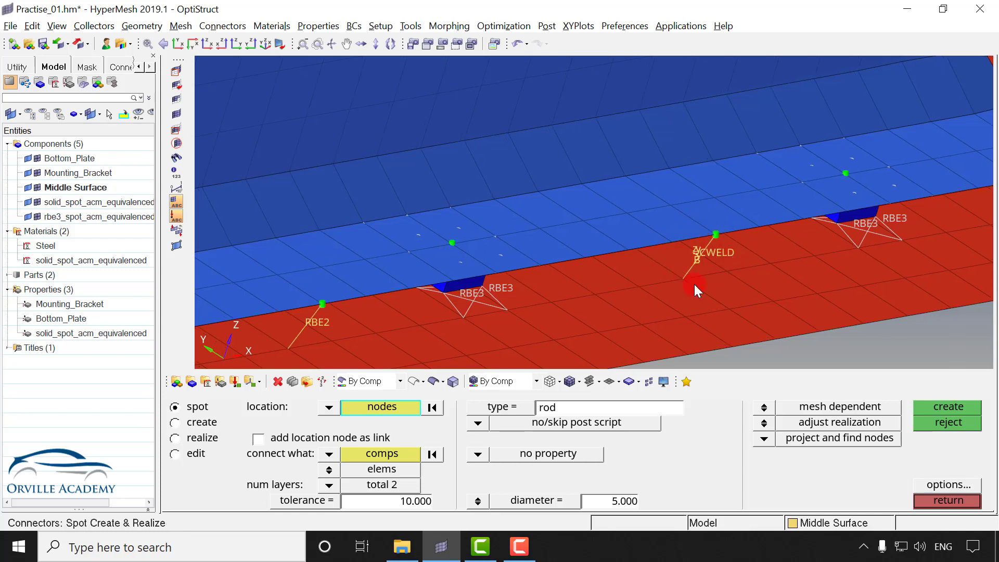
pyautogui.click(692, 257)
pyautogui.scroll(-3, 732, 213)
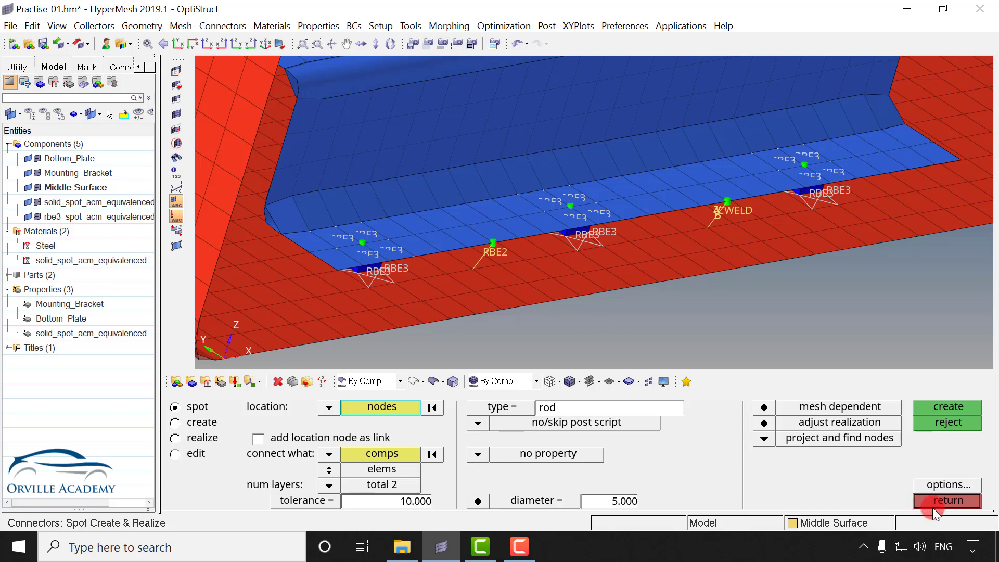
pyautogui.click(947, 500)
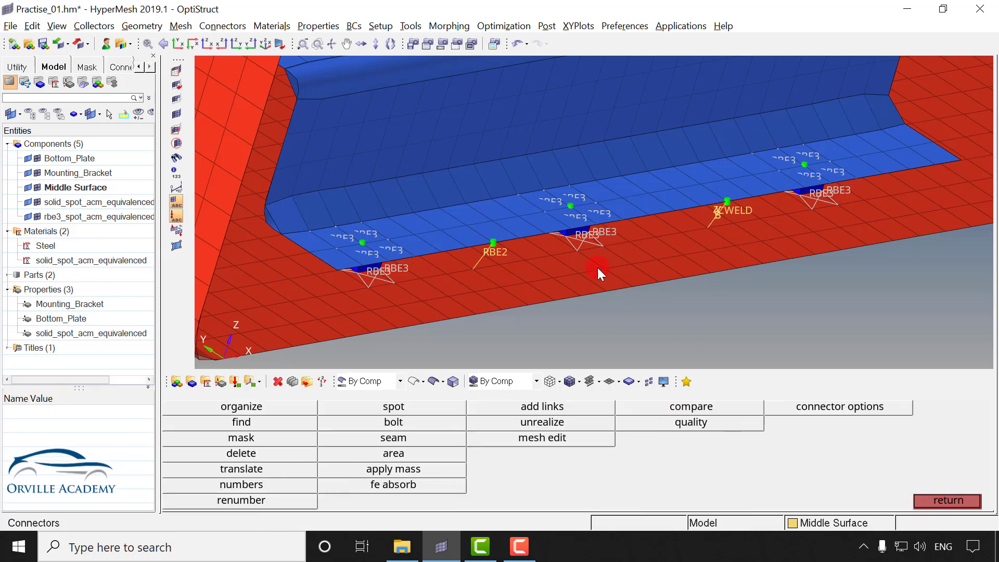
# - Start a spot connector located by node list and pick the two end nodes on the mounting bracket's rear flange
pyautogui.scroll(-3, 564, 239)
pyautogui.keyDown('ctrl'); pyautogui.moveTo(563, 239); pyautogui.dragTo(429, 220); pyautogui.keyUp('ctrl')
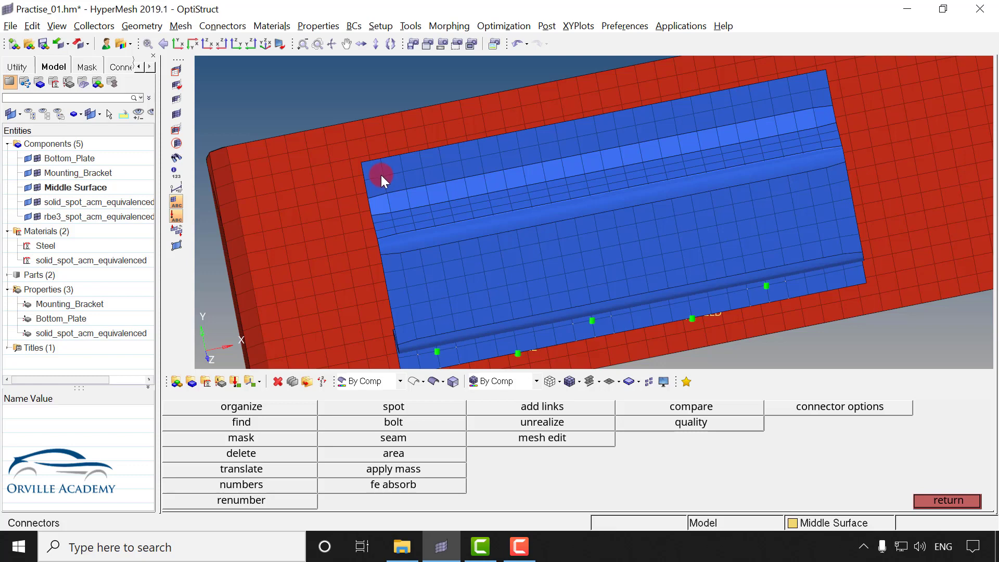
pyautogui.click(395, 408)
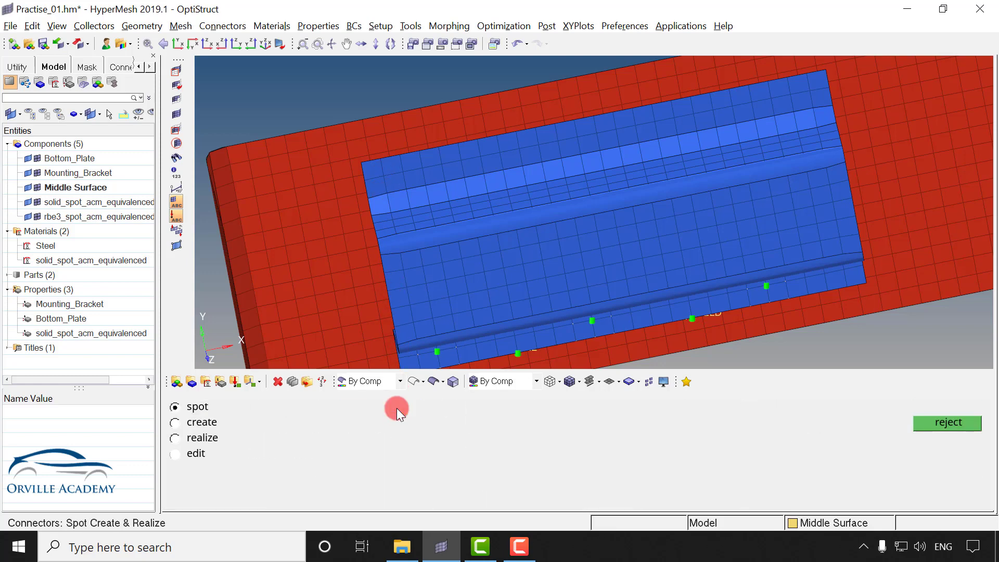
pyautogui.click(329, 406)
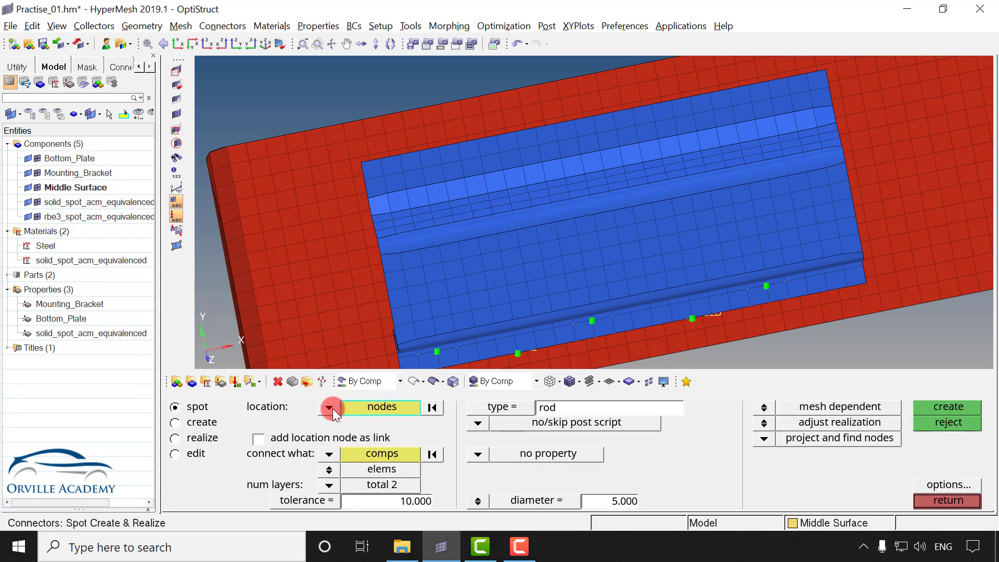
pyautogui.click(309, 438)
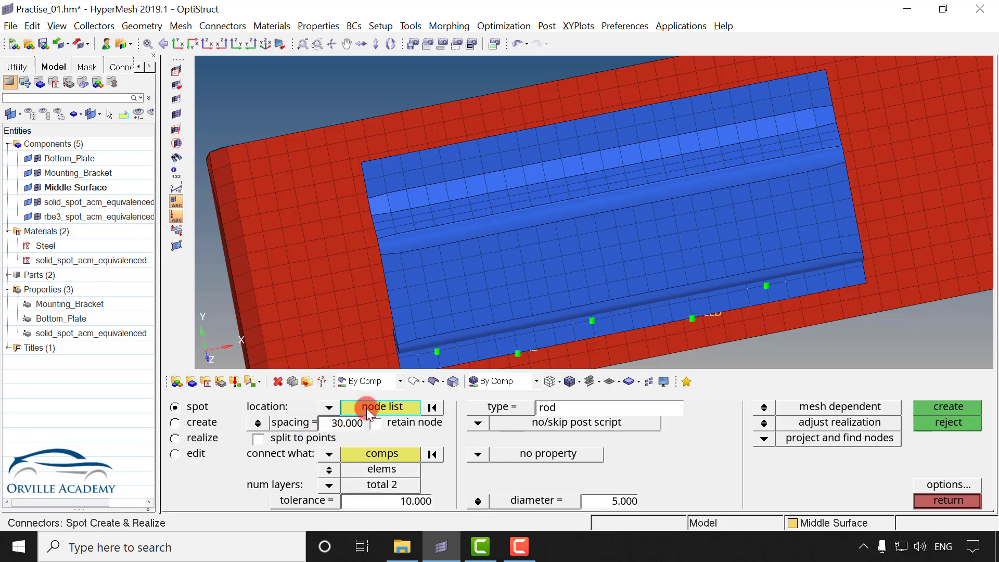
pyautogui.scroll(3, 347, 166)
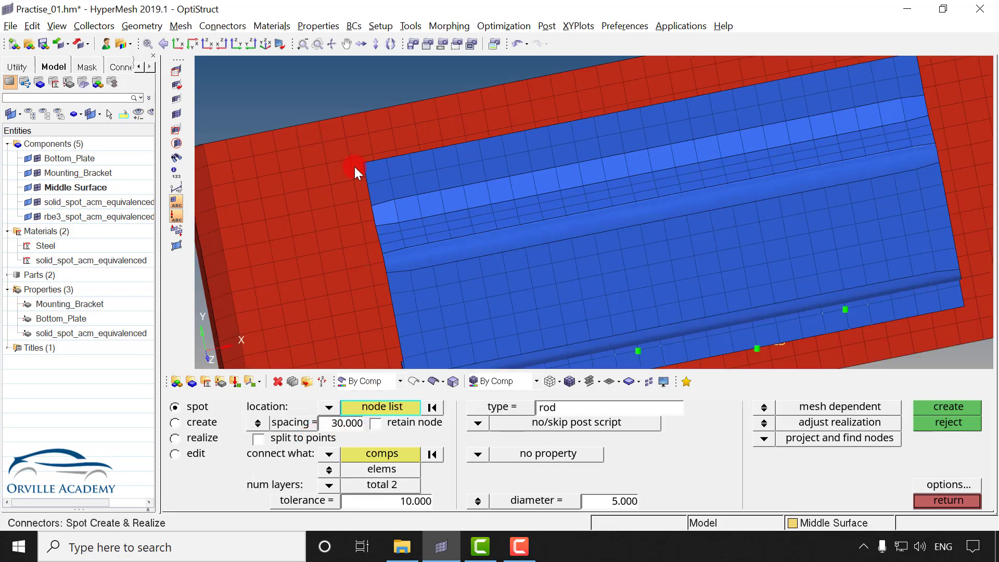
pyautogui.click(398, 181)
pyautogui.scroll(-3, 601, 192)
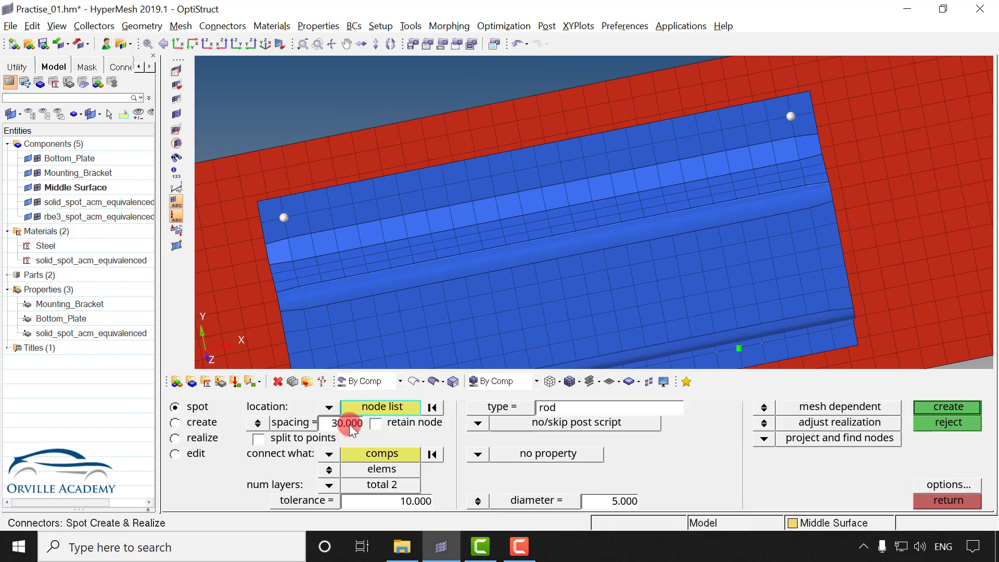
# - Compare the density and spacing options for the node list, keep spacing and set it to 15
pyautogui.click(258, 423)
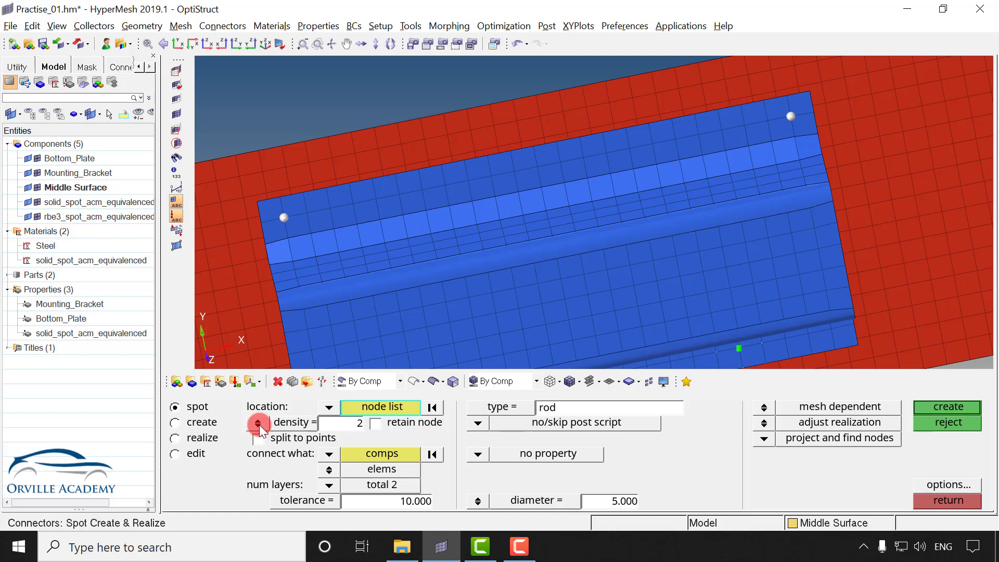
pyautogui.click(258, 423)
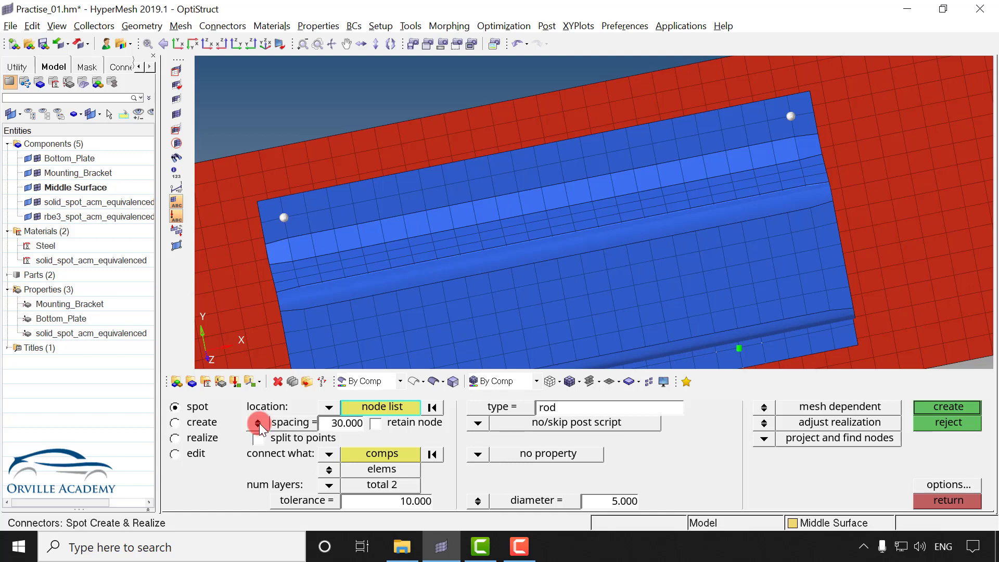
pyautogui.click(347, 423)
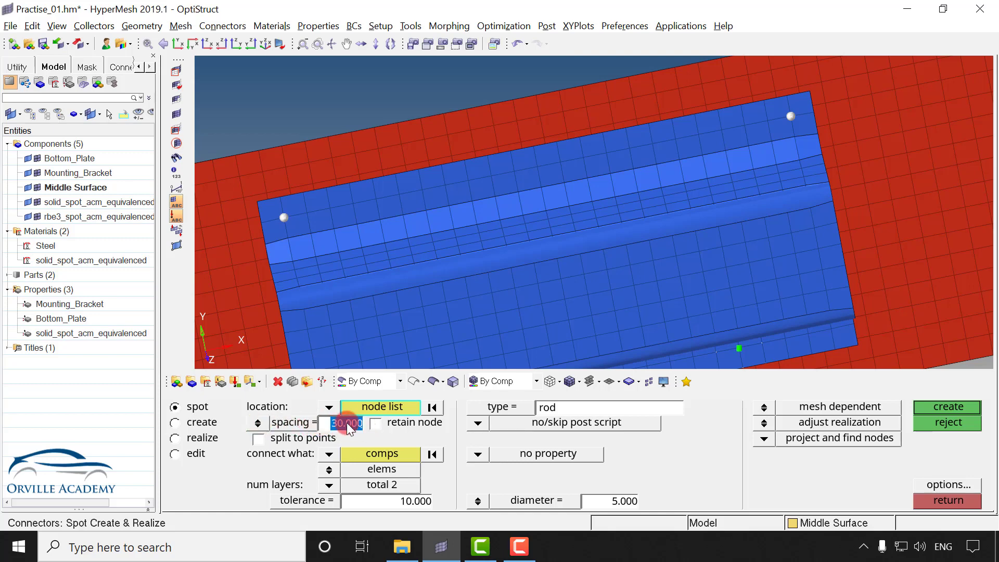
pyautogui.write('15.000')
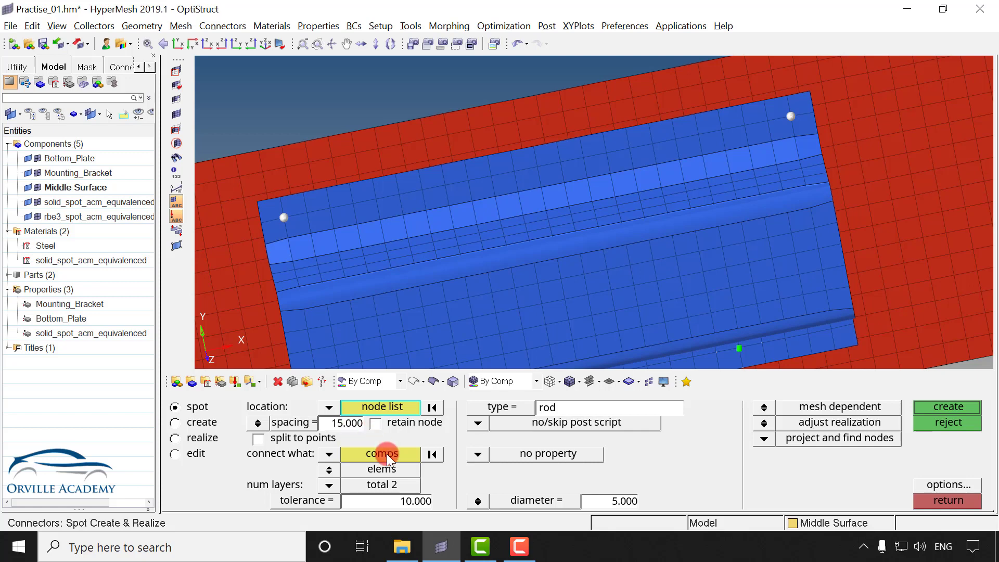
# - Select the mounting bracket and bottom plate as the components to connect for the node-list spot connectors
pyautogui.click(400, 454)
pyautogui.click(442, 236)
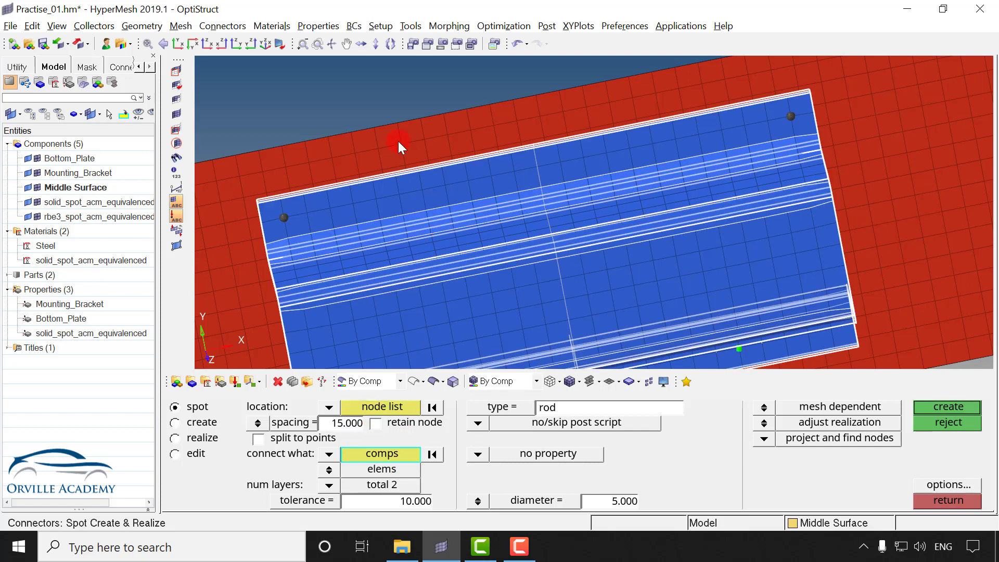
pyautogui.click(389, 129)
pyautogui.click(358, 403)
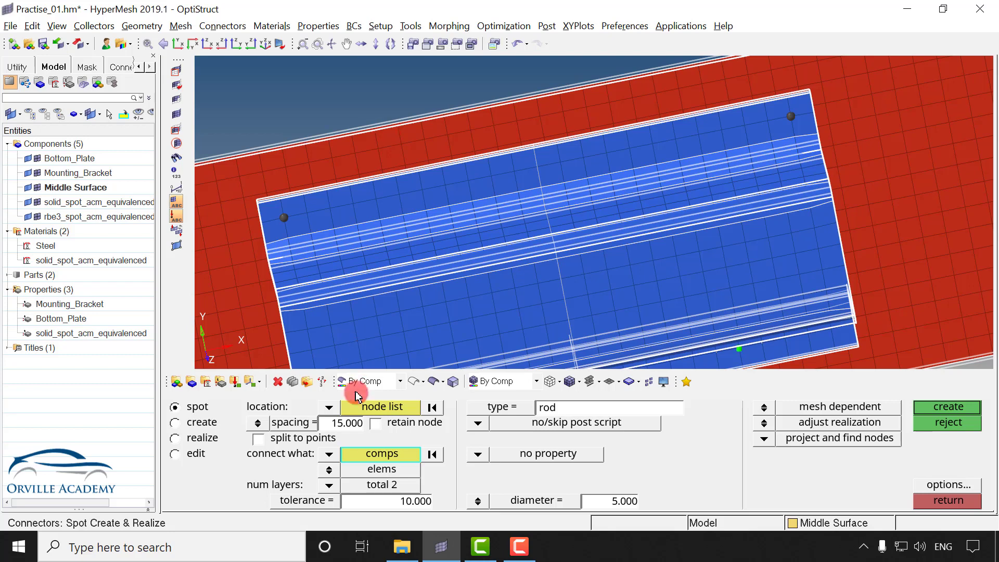
pyautogui.click(378, 457)
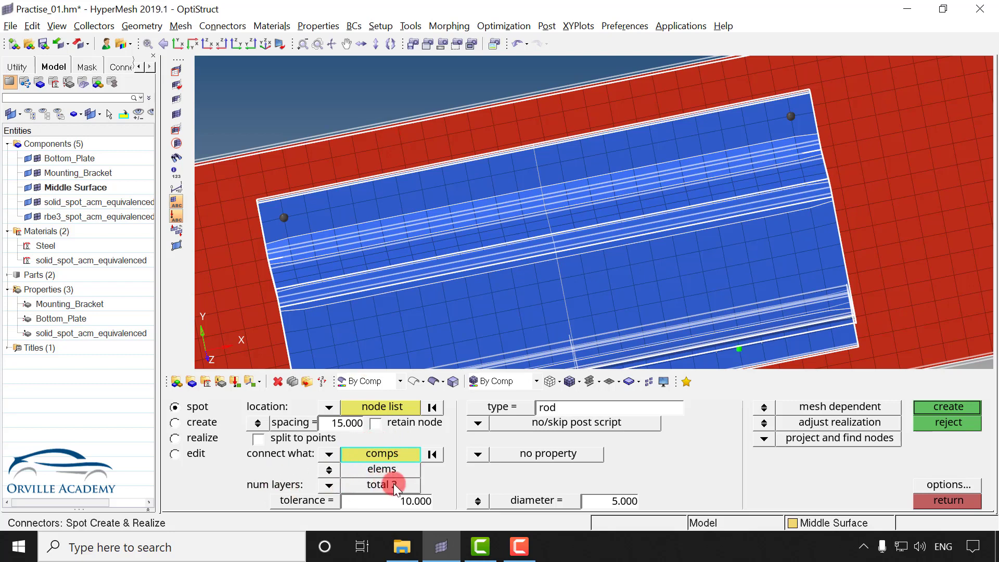
# - Set the connector type to acm (equivalenced-(T1+T2)/2) and create the node-list spot connectors along the rear flange
pyautogui.click(522, 407)
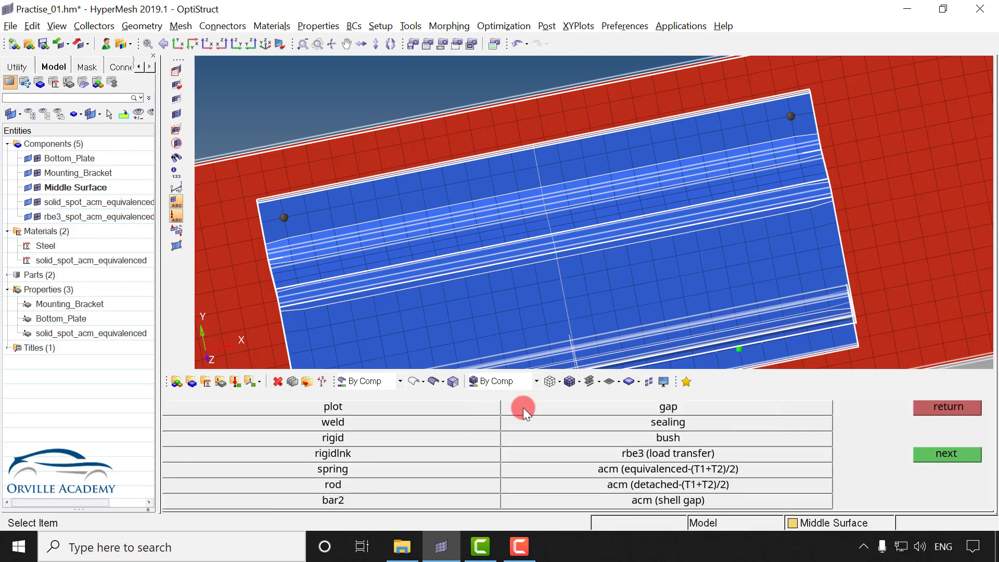
pyautogui.click(599, 469)
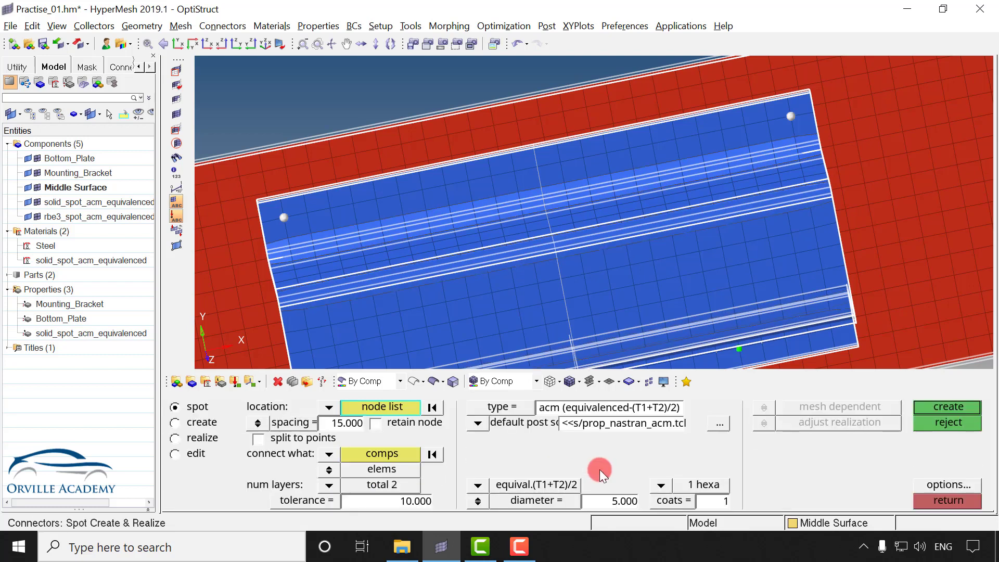
pyautogui.click(959, 404)
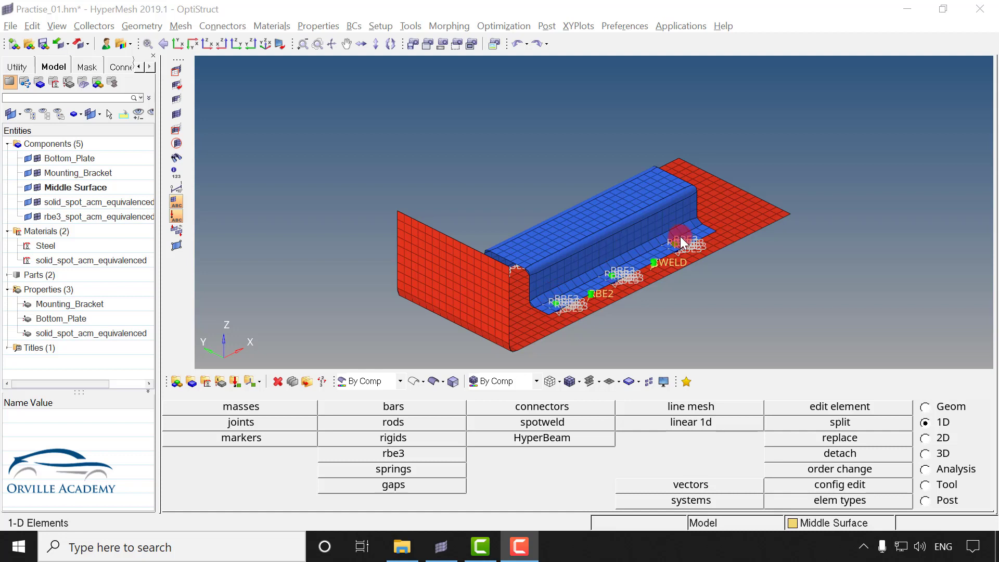
# - Unrealize the five spot connectors along the mounting bracket's front flange
pyautogui.click(576, 297)
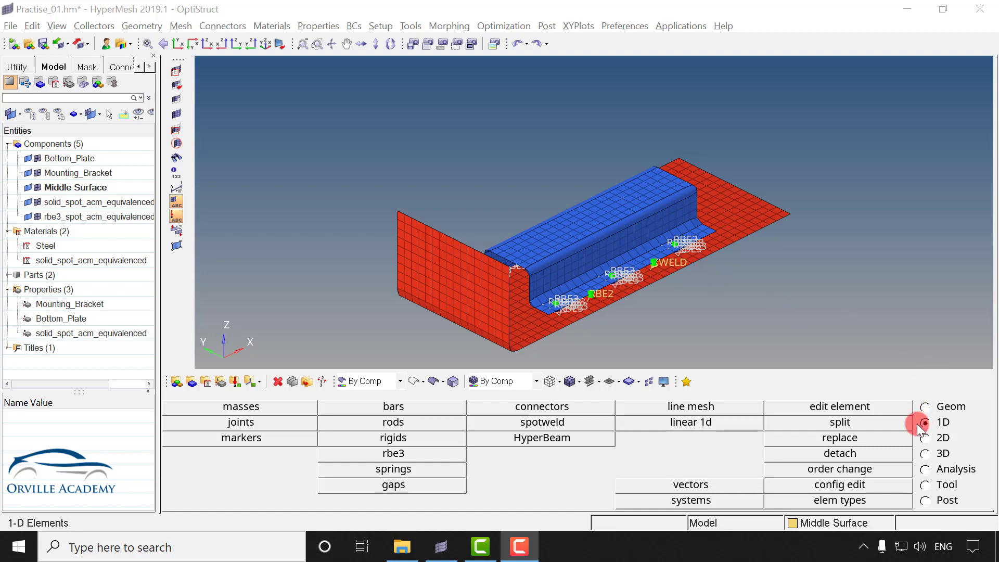
pyautogui.click(582, 406)
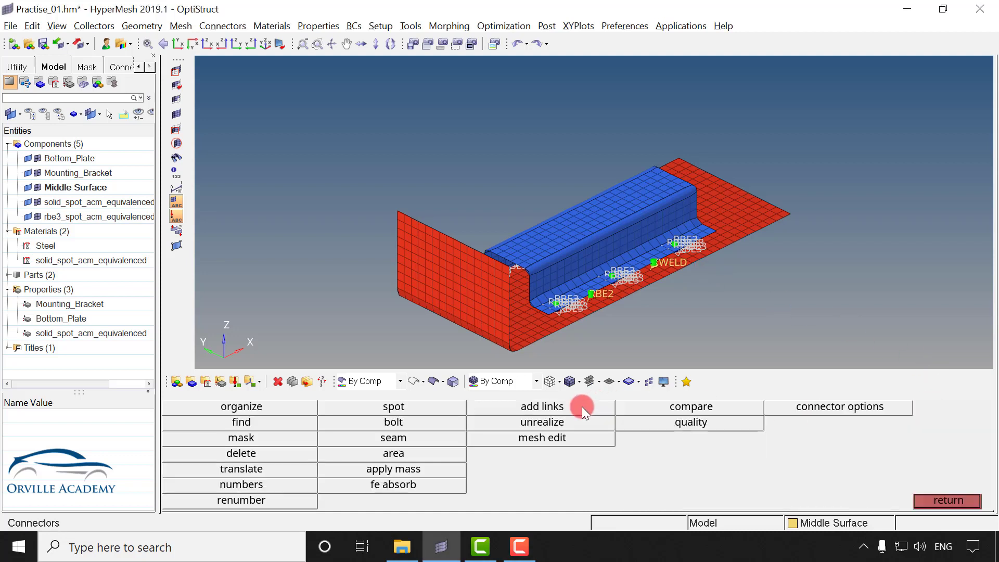
pyautogui.click(541, 421)
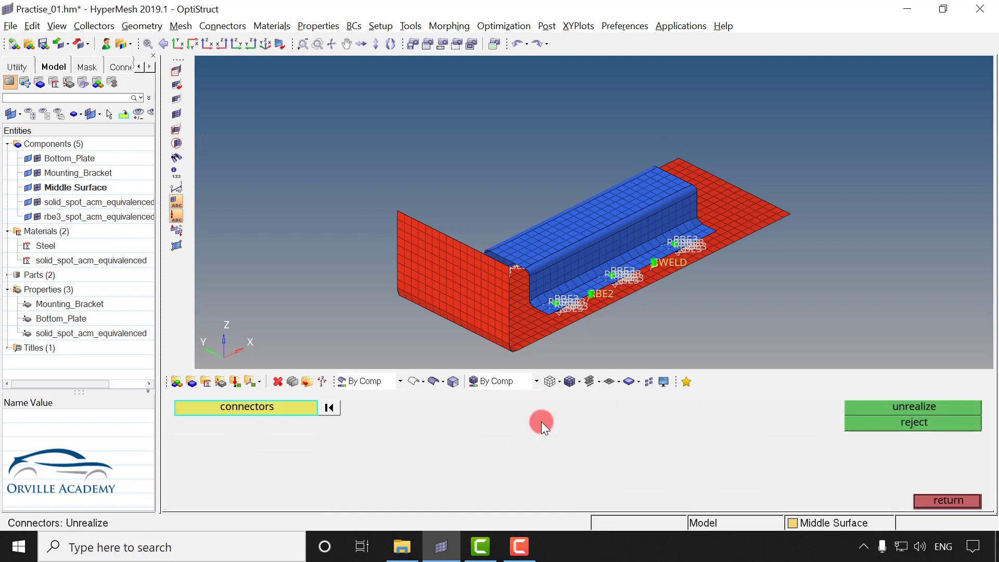
pyautogui.click(554, 278)
pyautogui.keyDown('shift'); pyautogui.moveTo(613, 258); pyautogui.dragTo(674, 289); pyautogui.keyUp('shift')
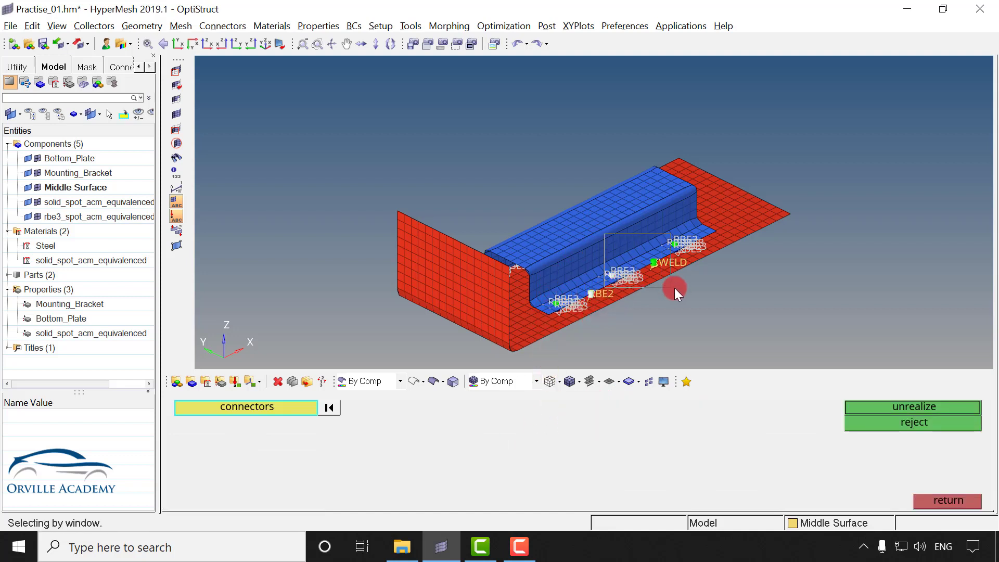
pyautogui.click(689, 242)
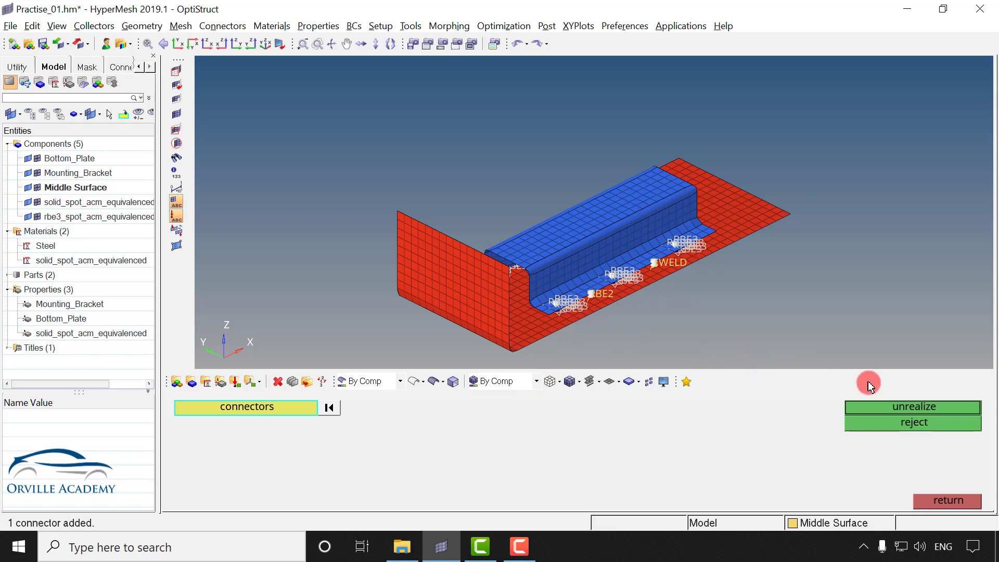
pyautogui.click(888, 405)
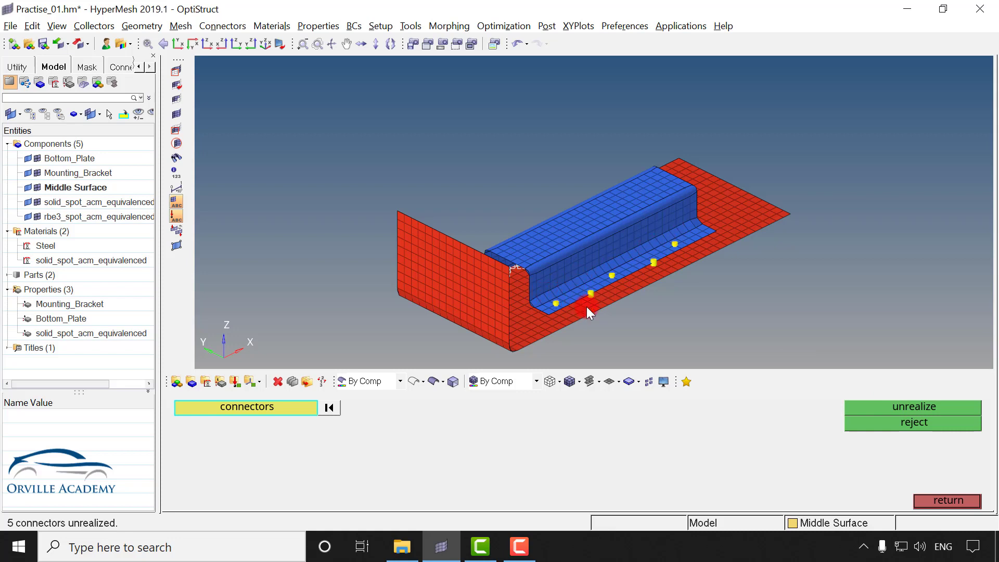
# - Delete the five unrealized connectors along the front flange
pyautogui.press('F2')
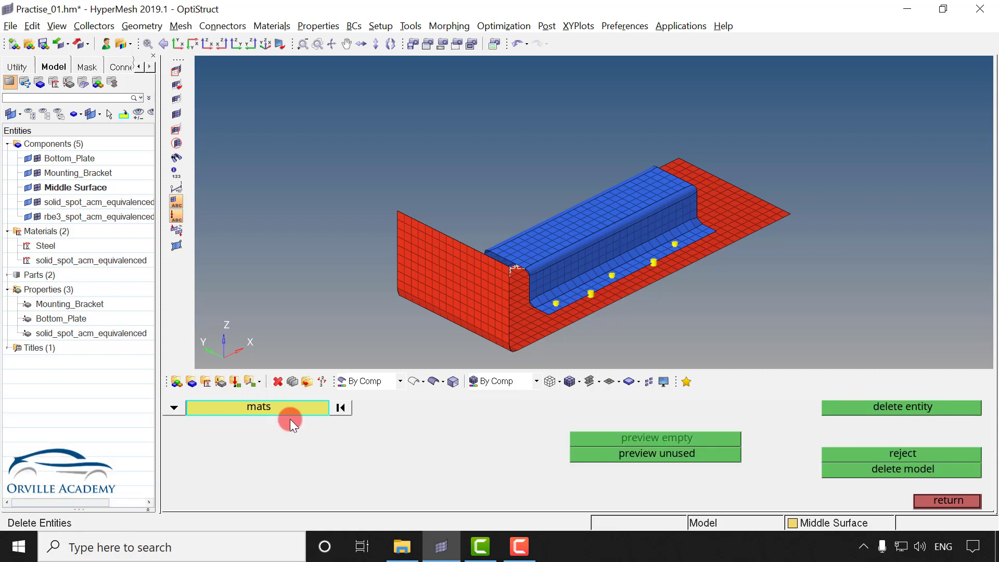
pyautogui.click(174, 407)
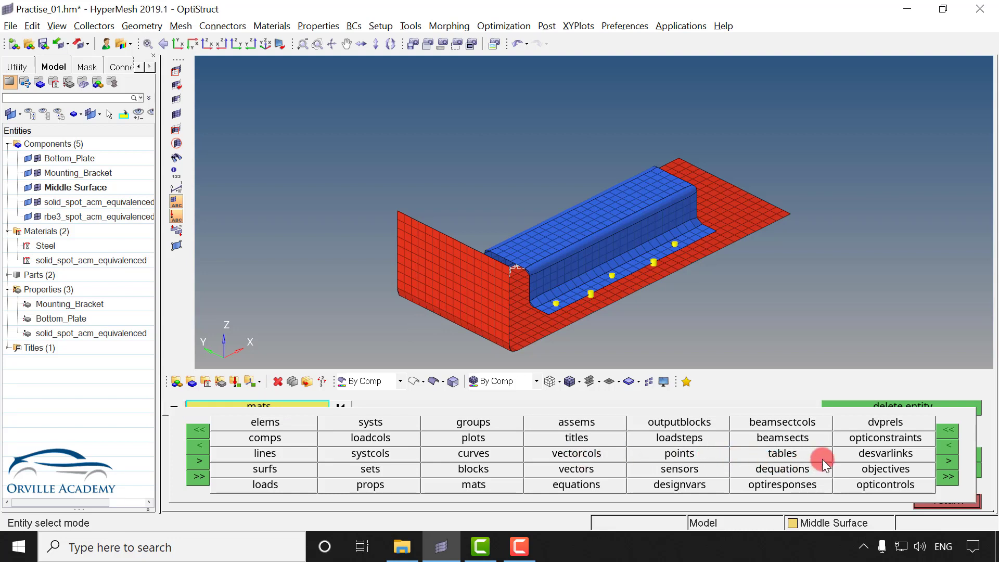
pyautogui.click(950, 461)
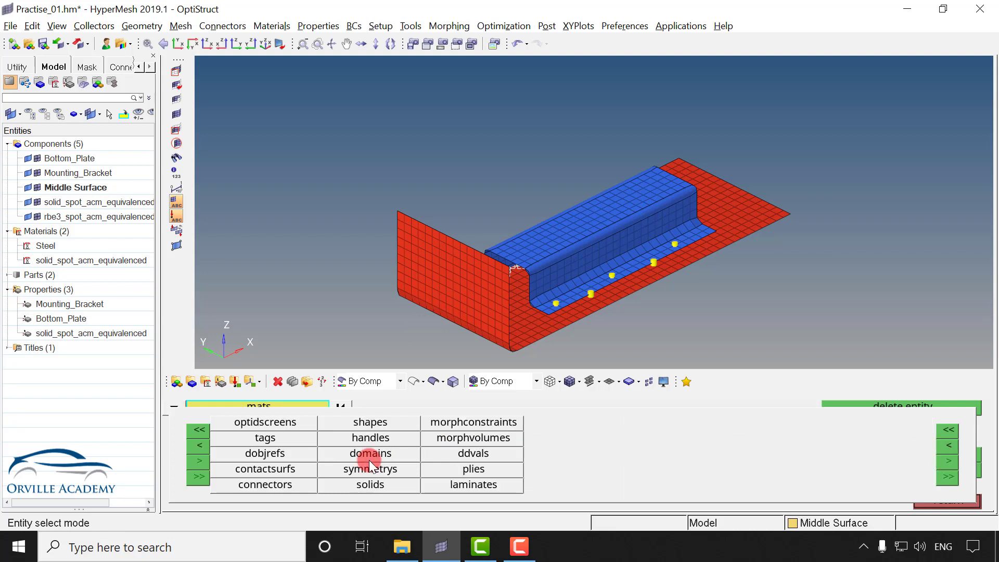
pyautogui.click(292, 480)
pyautogui.keyDown('shift'); pyautogui.moveTo(541, 270); pyautogui.dragTo(640, 335); pyautogui.keyUp('shift')
pyautogui.keyDown('shift'); pyautogui.moveTo(619, 248); pyautogui.dragTo(734, 298); pyautogui.keyUp('shift')
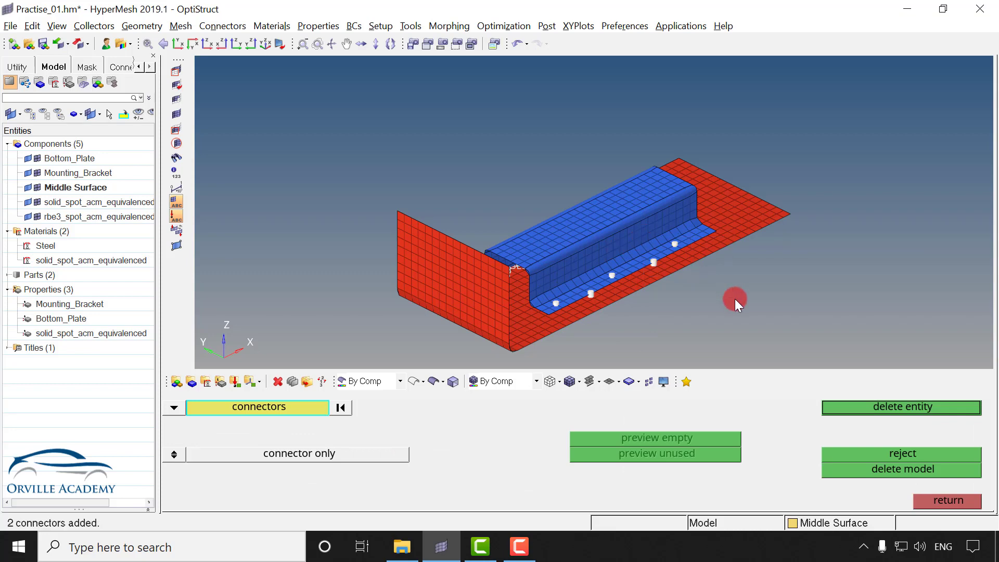
pyautogui.click(882, 411)
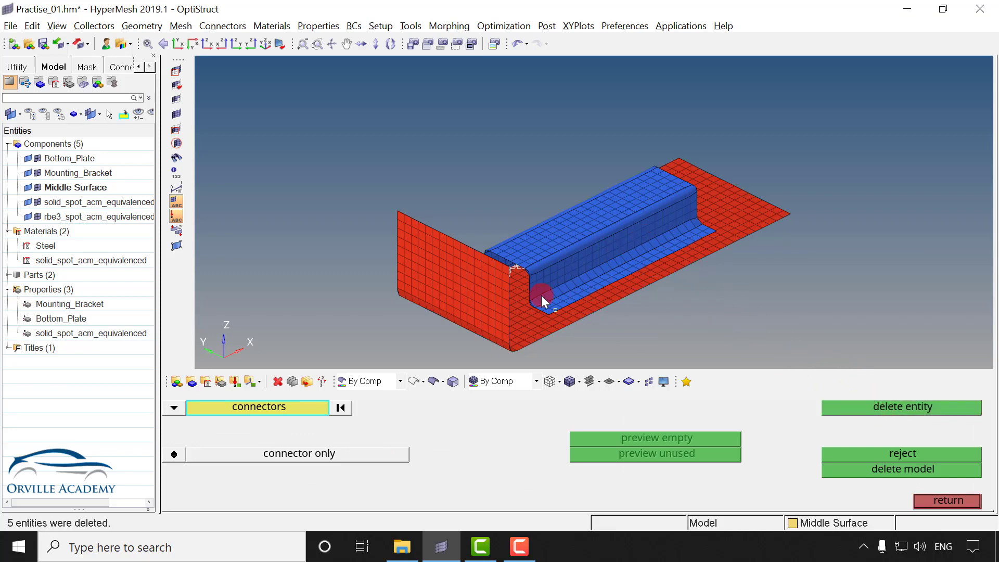
# - Compare the include realized FE and connector only options, and delete the rear flange's line connector with connector only
pyautogui.keyDown('ctrl'); pyautogui.moveTo(541, 295); pyautogui.dragTo(718, 289); pyautogui.keyUp('ctrl')
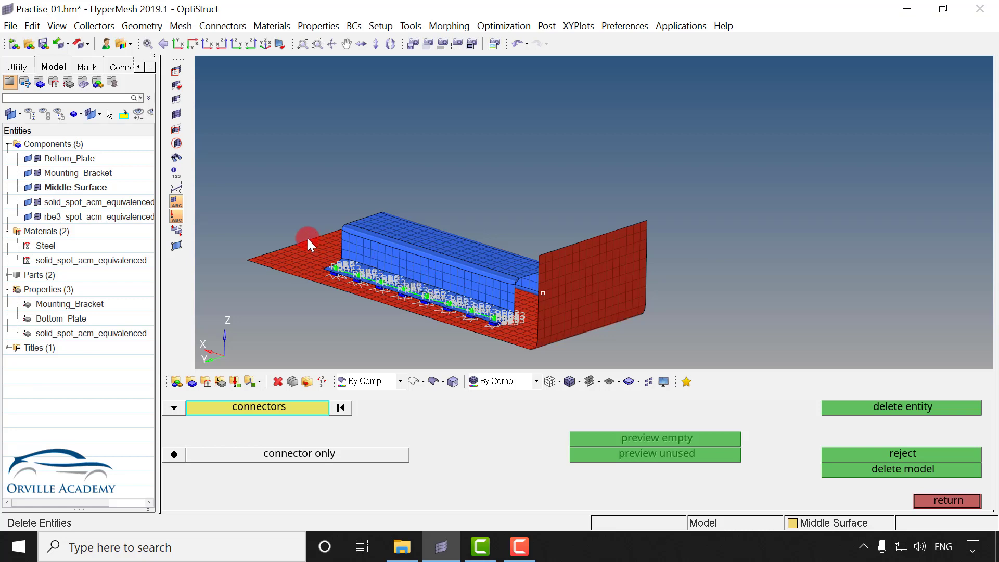
pyautogui.keyDown('shift'); pyautogui.moveTo(308, 238); pyautogui.dragTo(514, 339); pyautogui.keyUp('shift')
pyautogui.scroll(2, 494, 321)
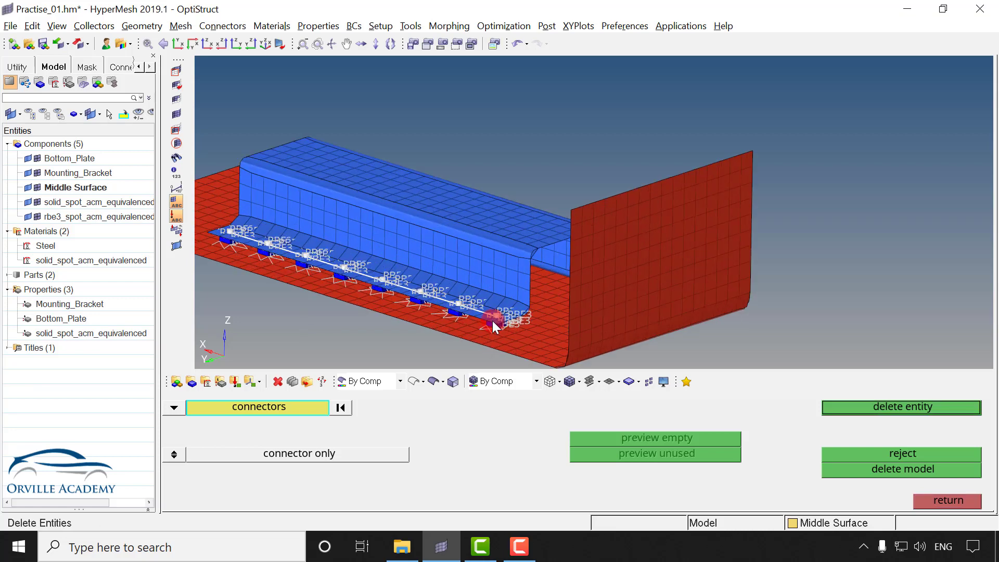
pyautogui.keyDown('ctrl'); pyautogui.moveTo(492, 321); pyautogui.dragTo(592, 287, button='right'); pyautogui.keyUp('ctrl')
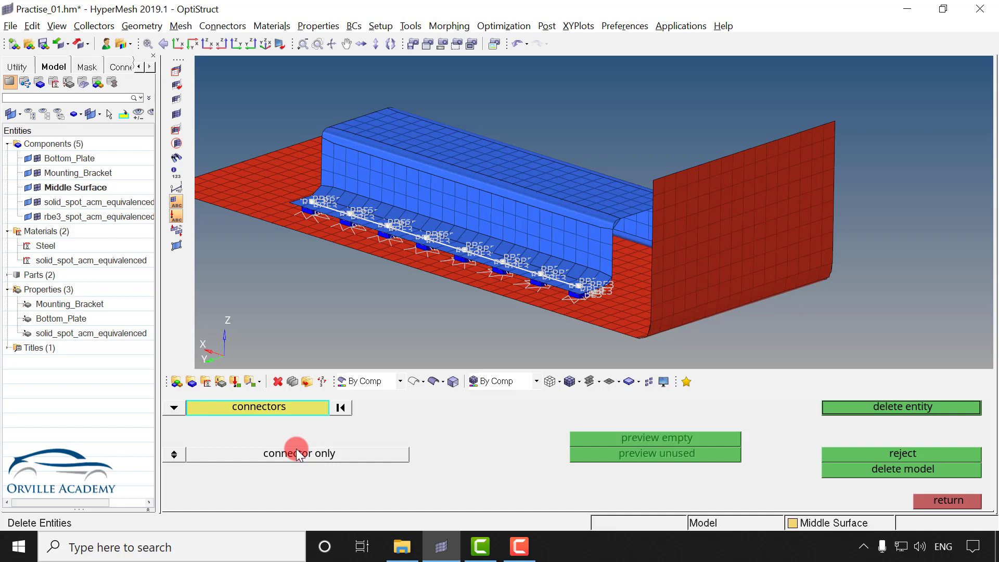
pyautogui.click(173, 454)
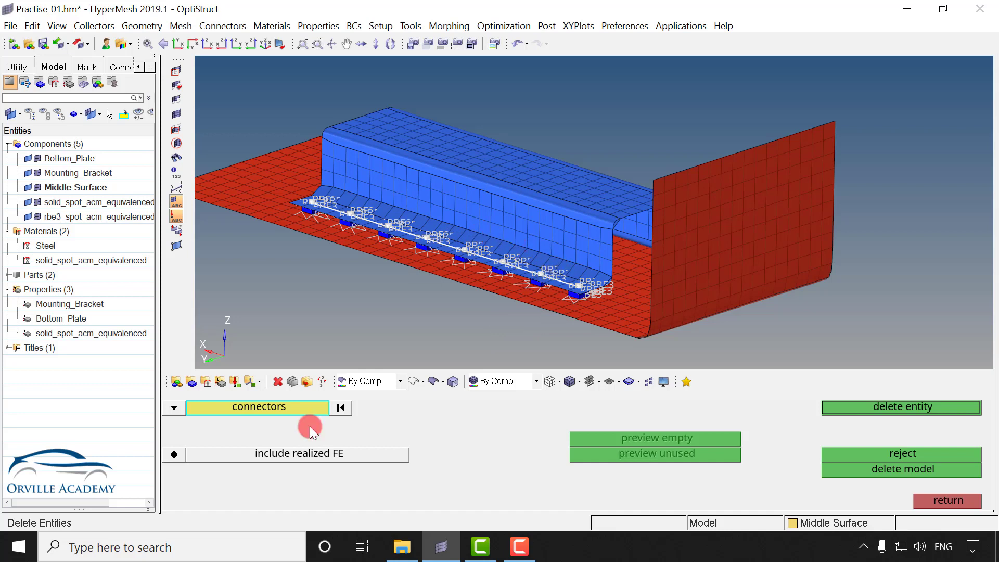
pyautogui.click(175, 455)
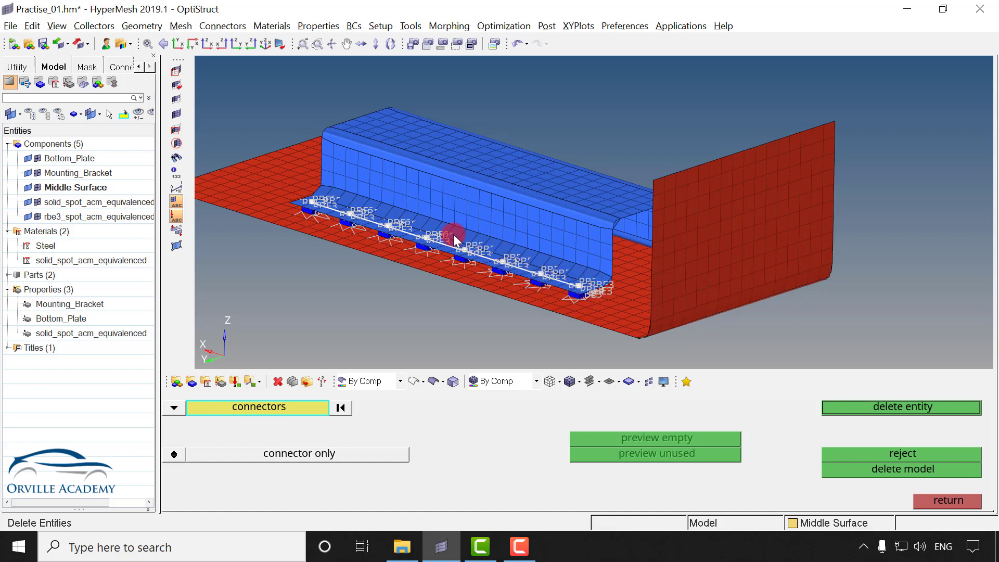
pyautogui.click(508, 253)
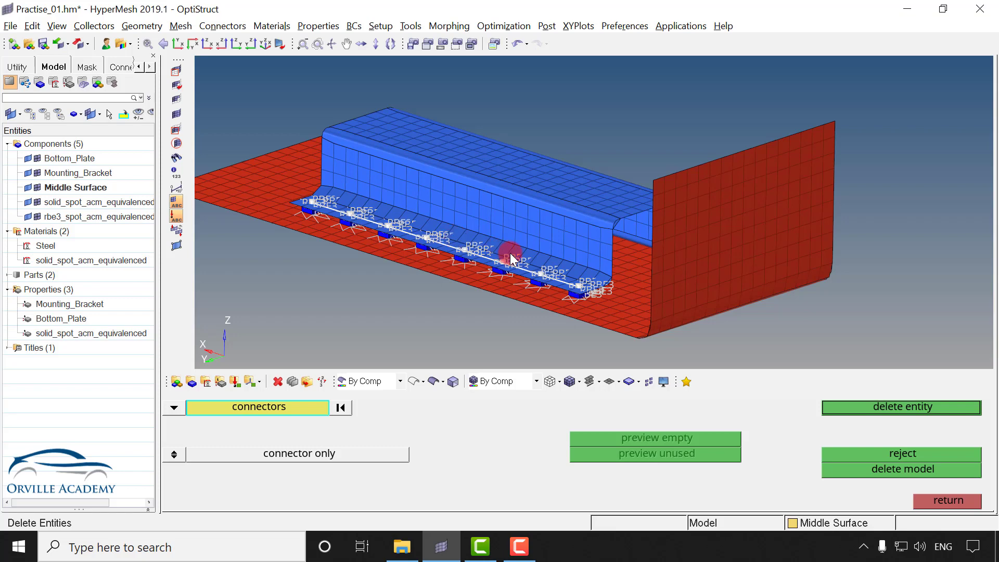
pyautogui.click(877, 406)
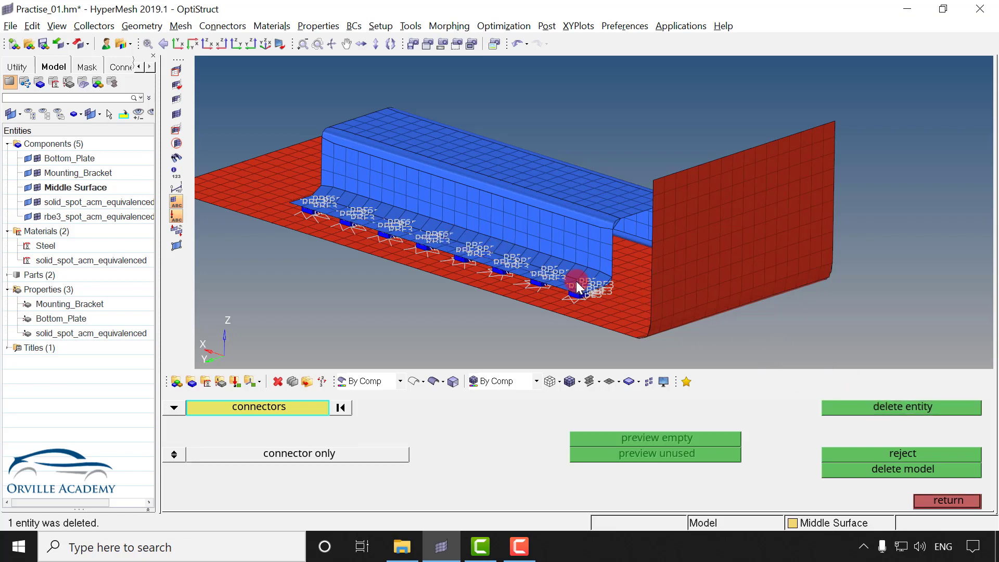
pyautogui.scroll(3, 579, 297)
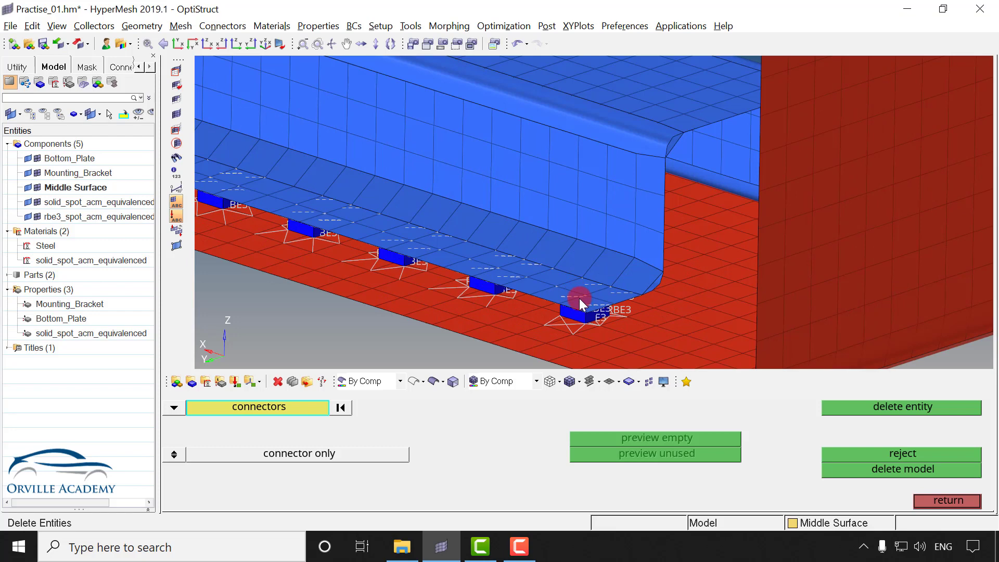
pyautogui.press('f')
# - Trim the bottom plate's surface with the front flange's outer edge, using surf edges, normal to surface and entire surface
pyautogui.keyDown('ctrl'); pyautogui.moveTo(519, 239); pyautogui.dragTo(542, 275); pyautogui.keyUp('ctrl')
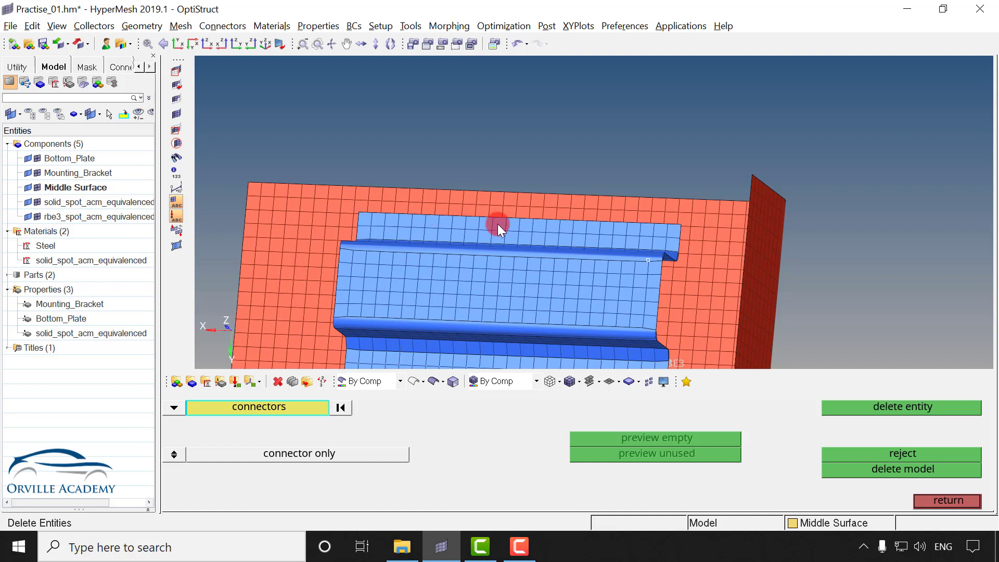
pyautogui.click(955, 498)
pyautogui.click(931, 499)
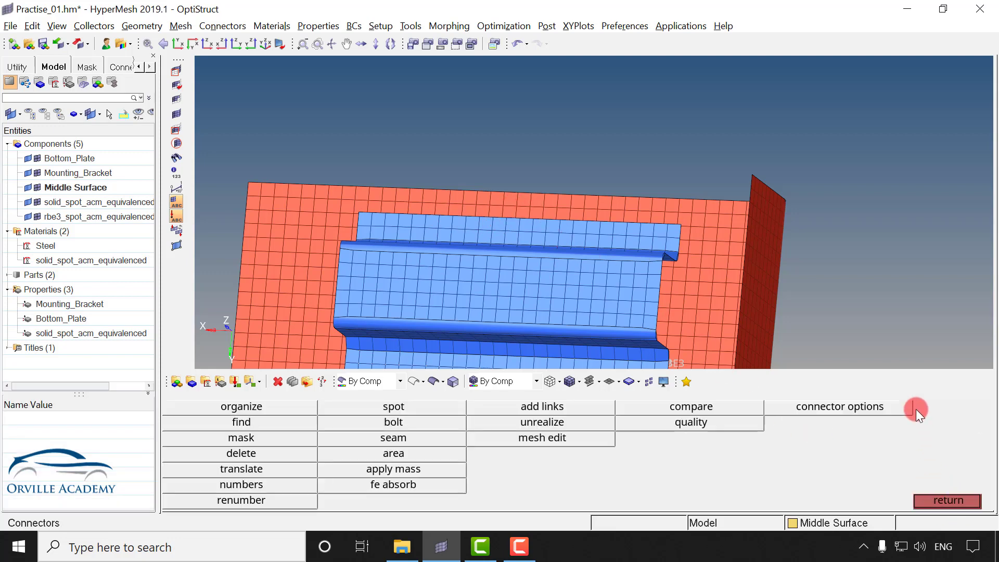
pyautogui.click(932, 500)
pyautogui.click(925, 406)
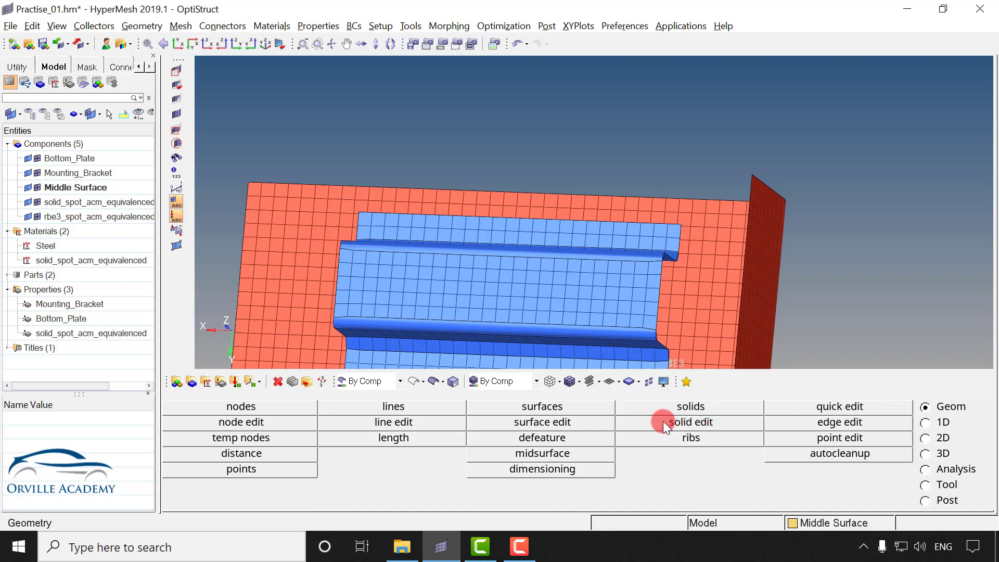
pyautogui.click(538, 422)
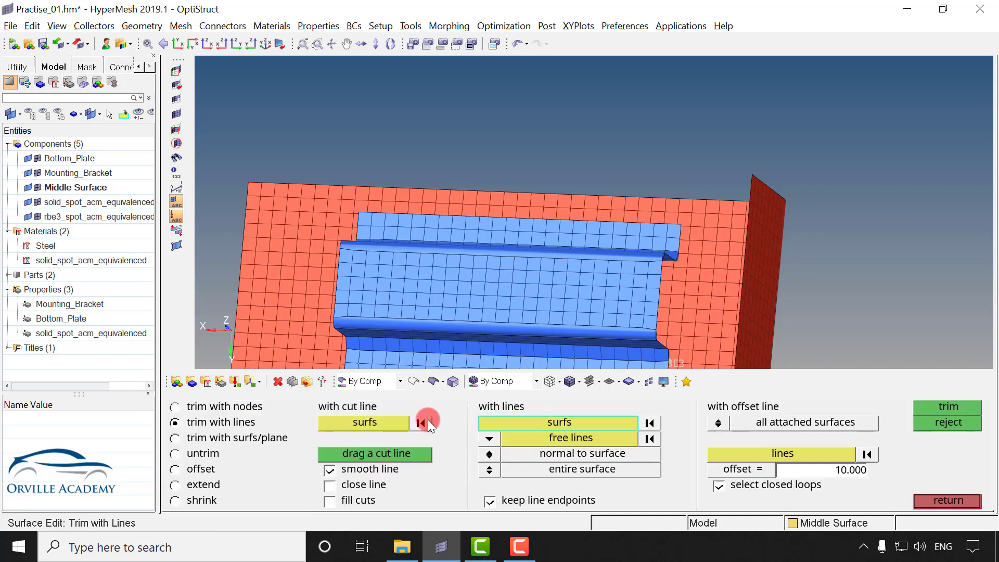
pyautogui.scroll(2, 448, 206)
pyautogui.click(304, 202)
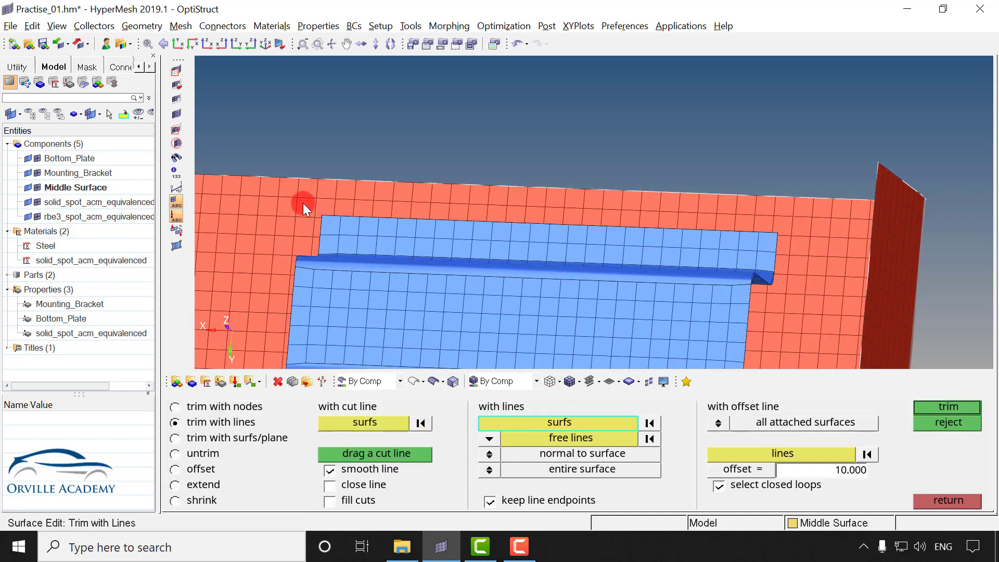
pyautogui.click(489, 438)
pyautogui.click(458, 453)
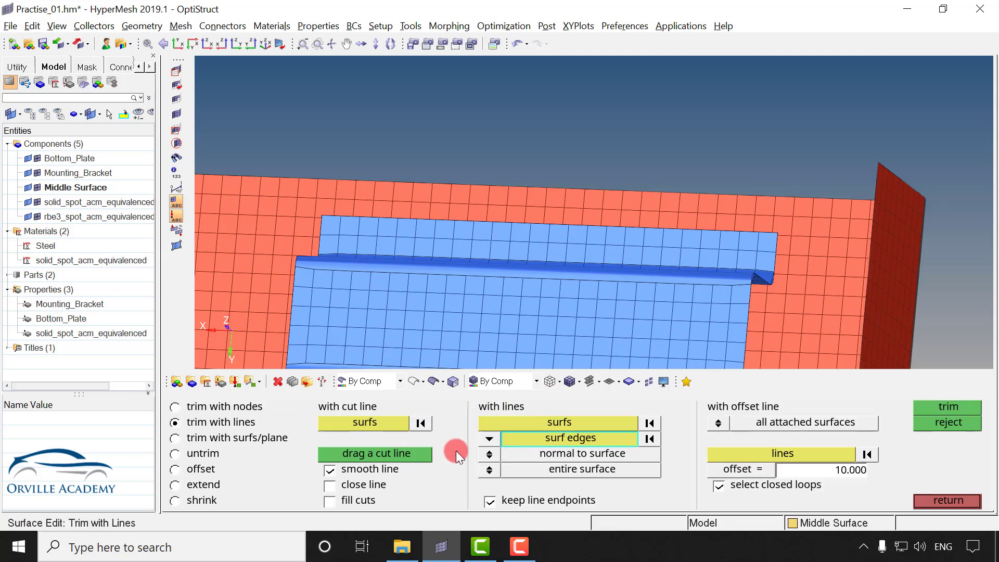
pyautogui.click(446, 220)
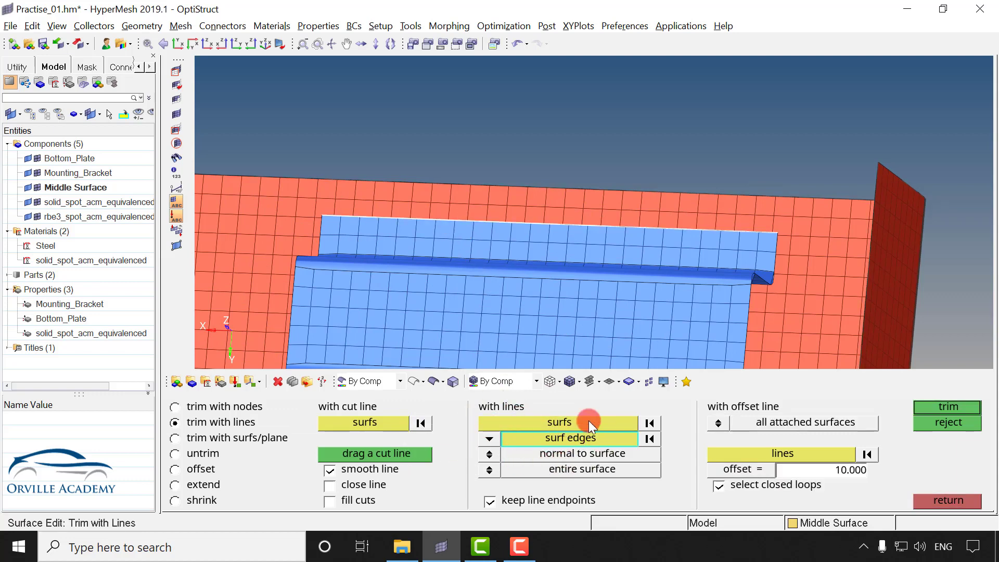
pyautogui.click(948, 408)
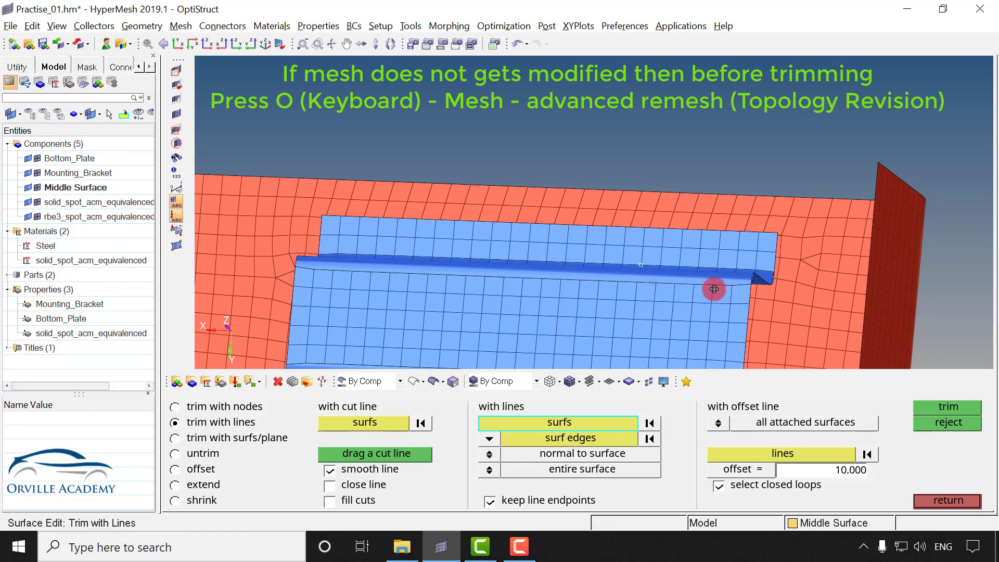
# - Leave surface trimming and open the combined creation and realization of spot connectors
pyautogui.keyDown('ctrl'); pyautogui.moveTo(713, 286); pyautogui.dragTo(619, 239); pyautogui.keyUp('ctrl')
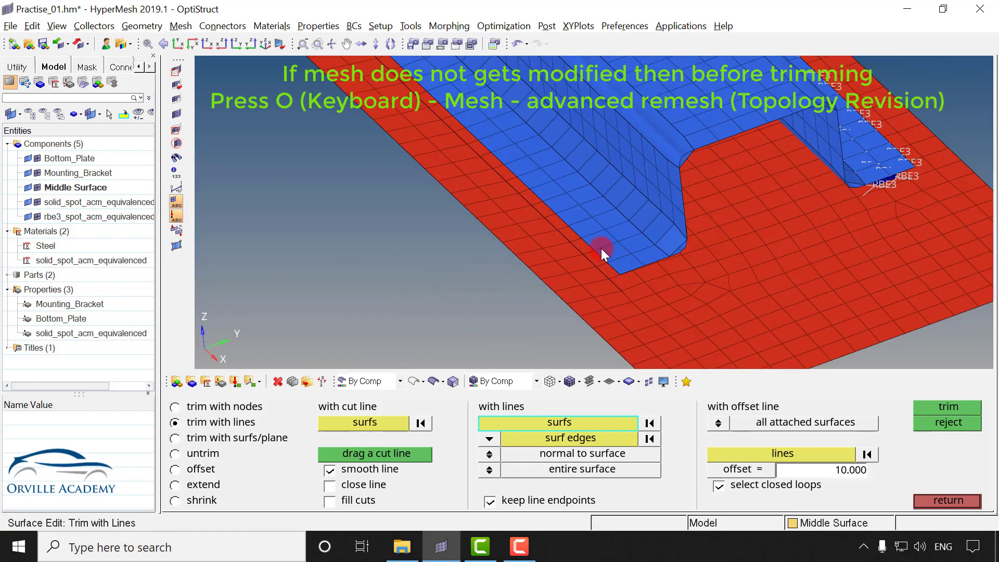
pyautogui.click(948, 501)
pyautogui.click(926, 422)
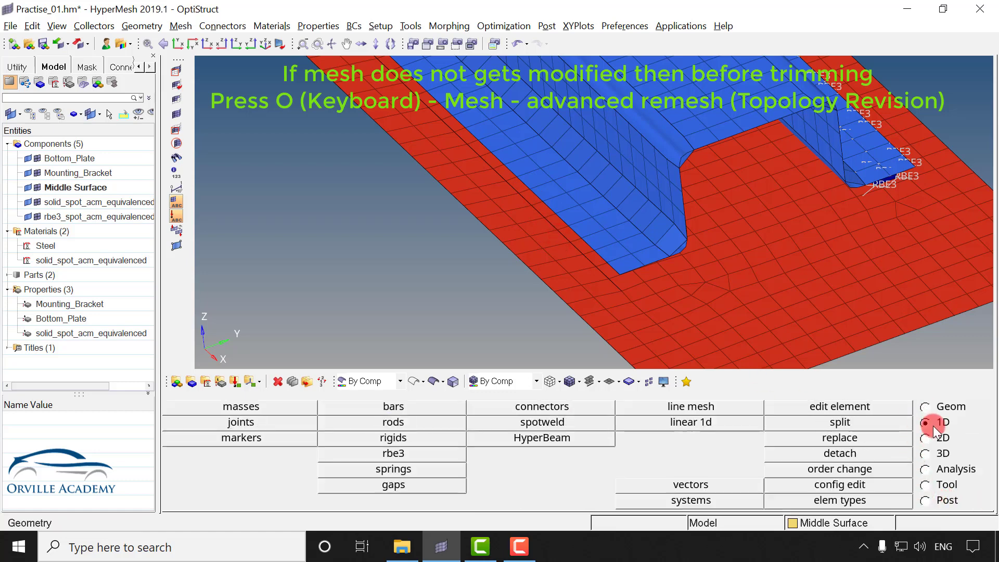
pyautogui.click(554, 407)
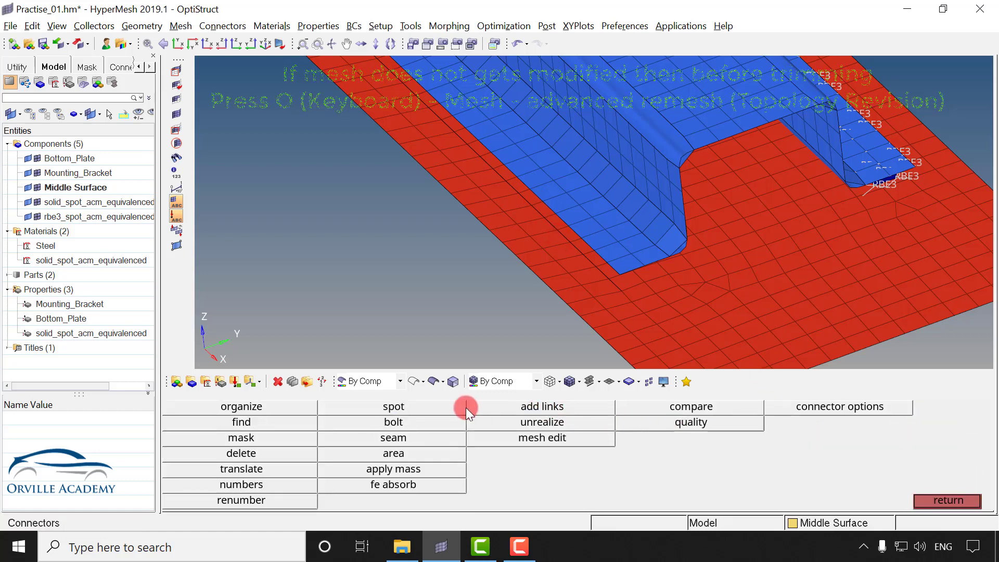
pyautogui.click(424, 407)
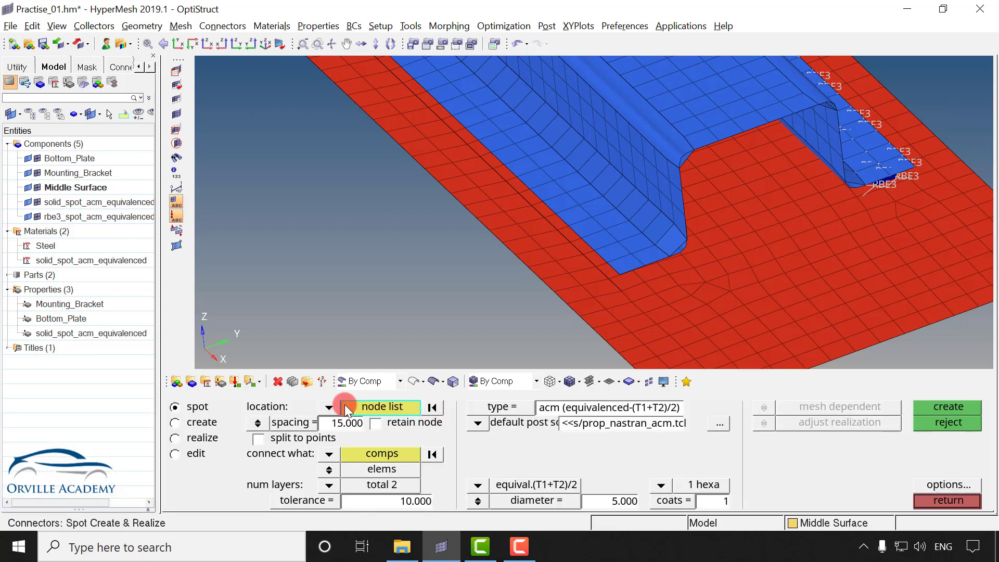
# - Display the geometry's fixed points around the mounting bracket's front flange
pyautogui.click(614, 281)
pyautogui.click(563, 283)
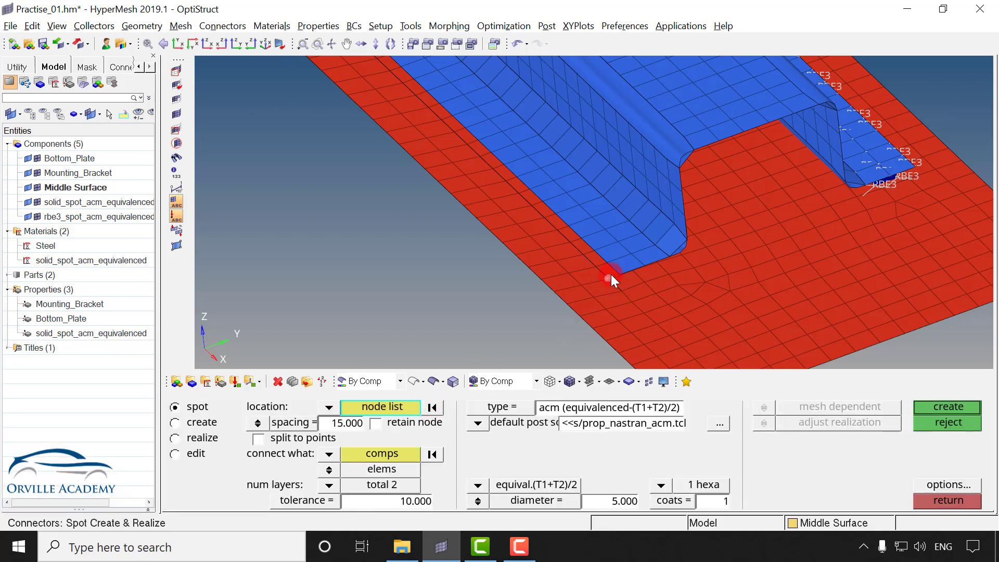
pyautogui.scroll(2, 613, 275)
pyautogui.click(626, 278)
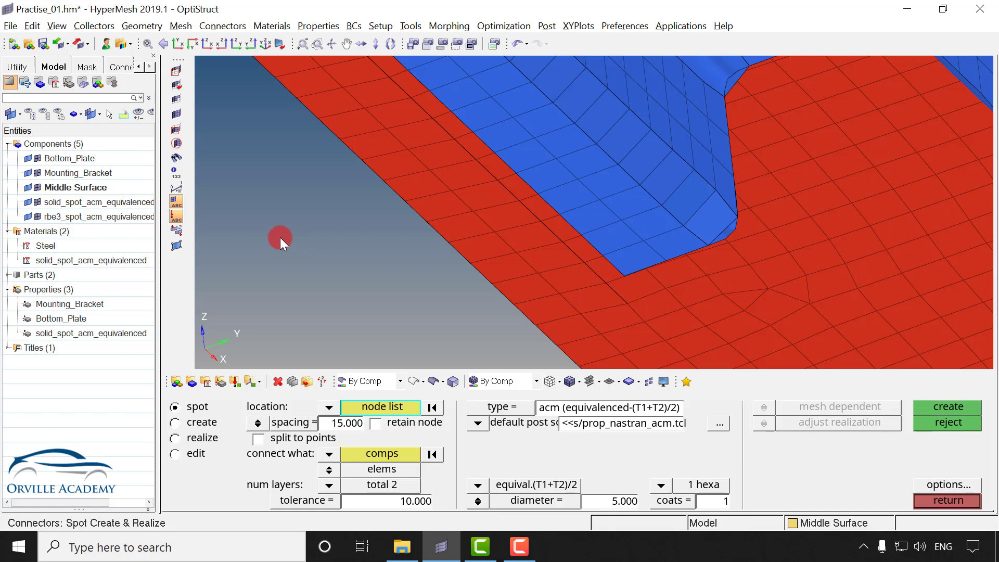
pyautogui.click(176, 245)
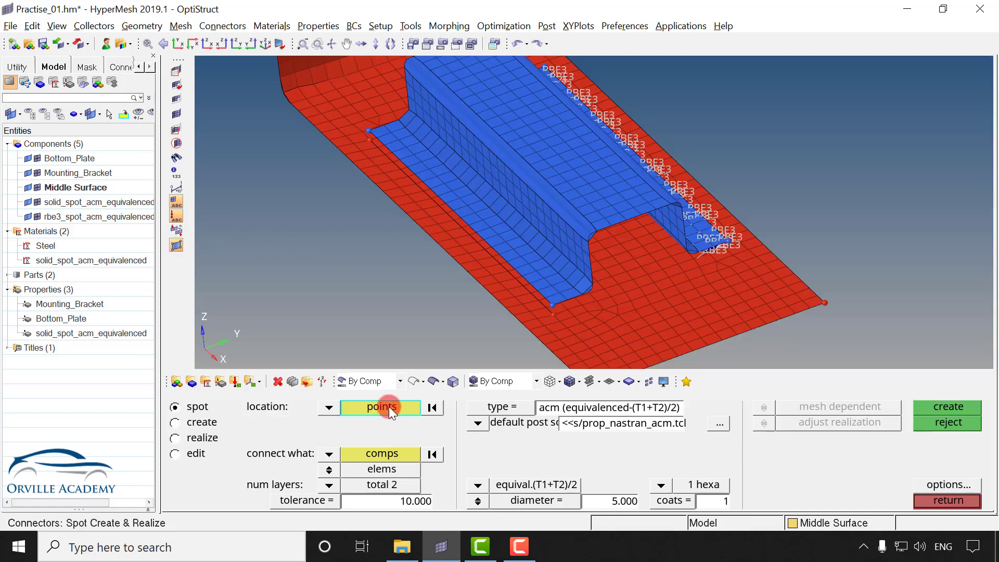
# - Pick points along the front flange's outer edge as connector locations, linking the Mounting_Bracket and Bottom_Plate components
pyautogui.click(384, 406)
pyautogui.keyDown('ctrl'); pyautogui.moveTo(545, 314); pyautogui.dragTo(492, 263); pyautogui.keyUp('ctrl')
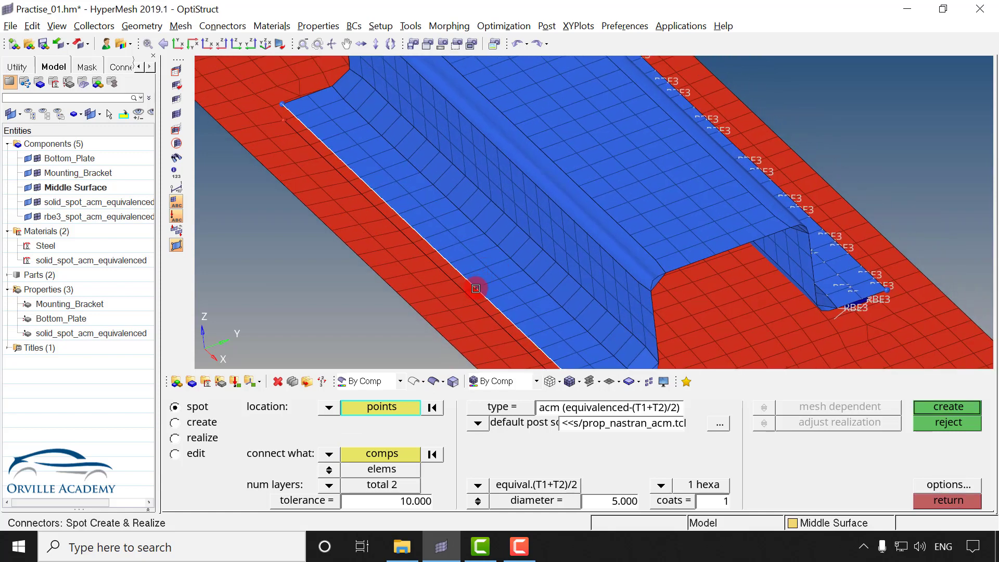
pyautogui.click(474, 285)
pyautogui.keyDown('ctrl'); pyautogui.moveTo(392, 211); pyautogui.dragTo(392, 323); pyautogui.keyUp('ctrl')
pyautogui.click(376, 452)
pyautogui.click(493, 255)
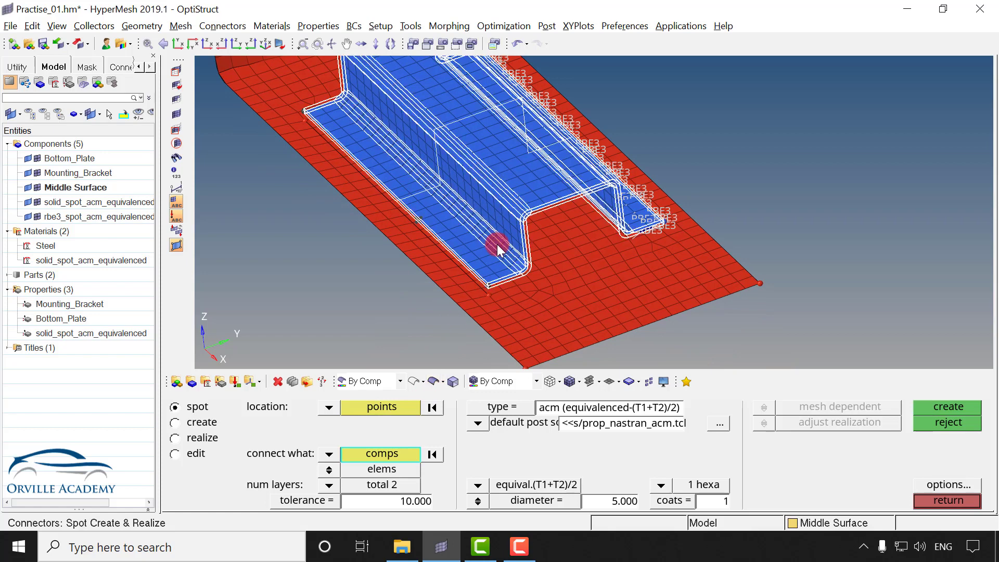
pyautogui.click(495, 321)
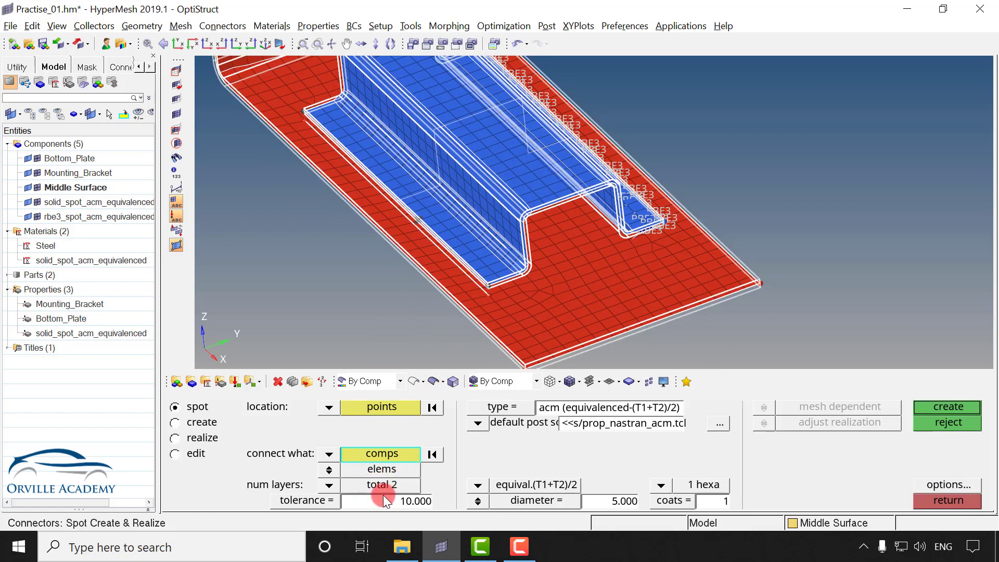
# - Create the spot connectors at the picked flange points with type rigid and a tolerance of 10
pyautogui.moveTo(382, 496); pyautogui.dragTo(410, 496)
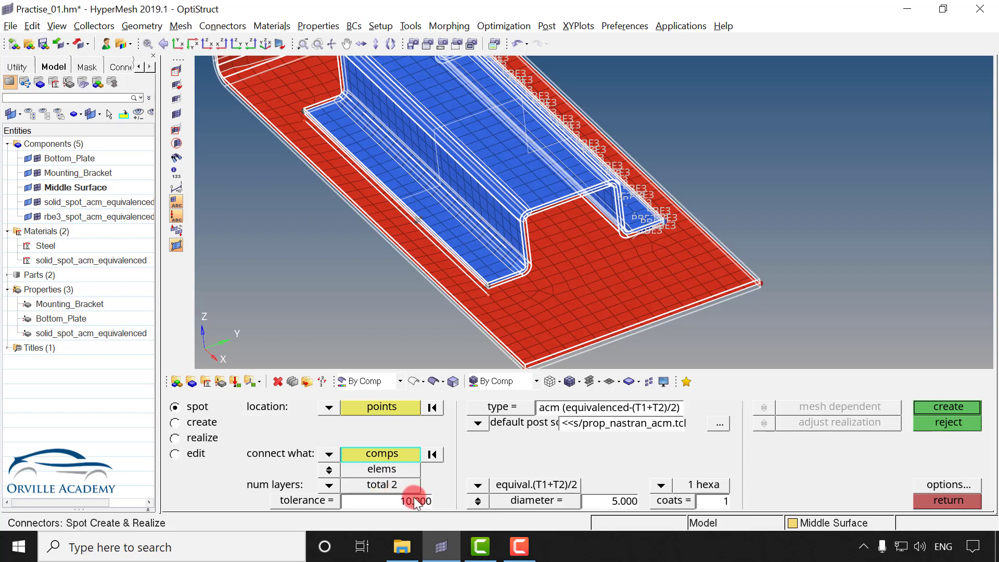
pyautogui.click(503, 407)
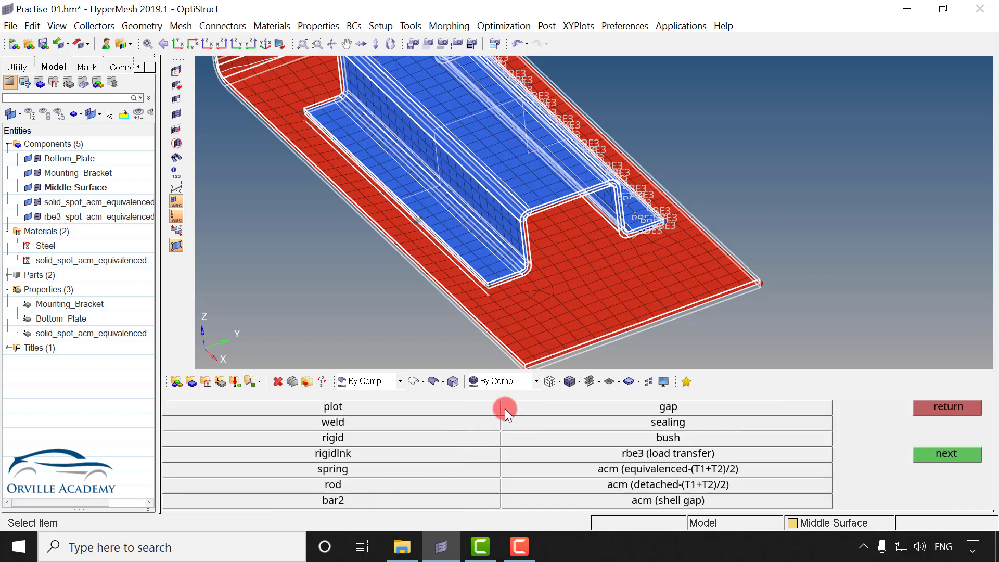
pyautogui.click(344, 440)
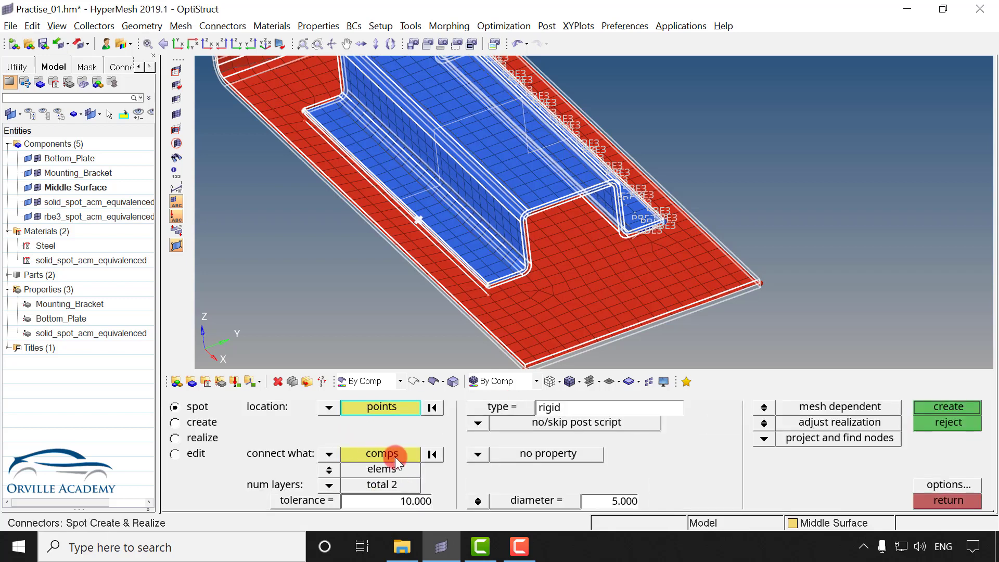
pyautogui.click(945, 408)
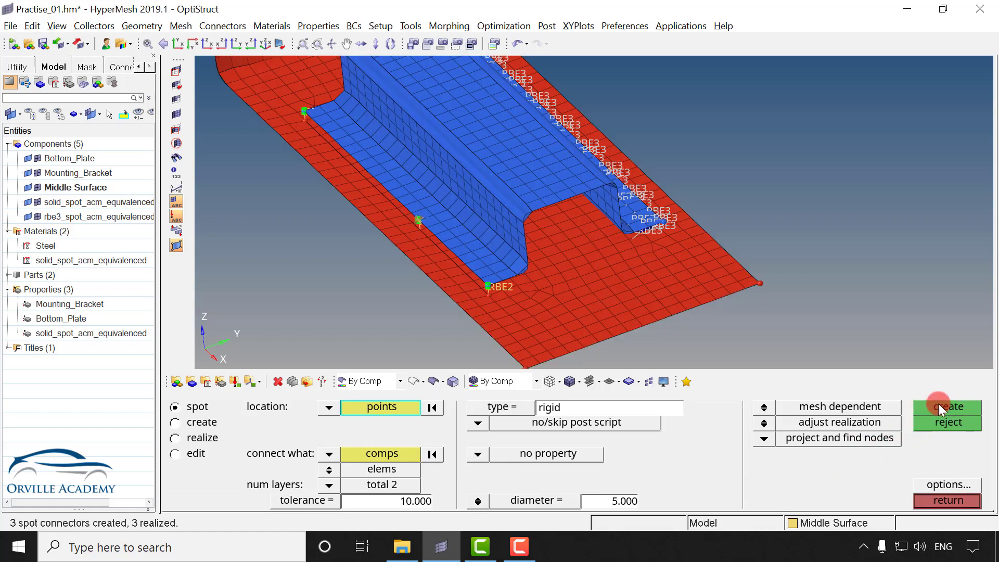
# - Inspect the rigid connector at the front flange's corner, and reject the rigid point connectors
pyautogui.scroll(3, 537, 278)
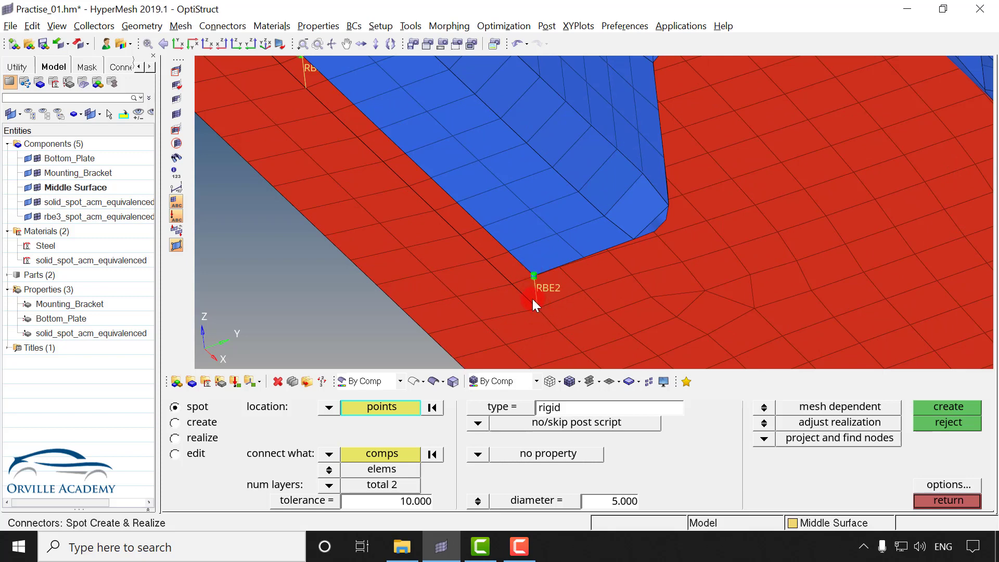
pyautogui.keyDown('ctrl'); pyautogui.moveTo(497, 278); pyautogui.dragTo(512, 301); pyautogui.keyUp('ctrl')
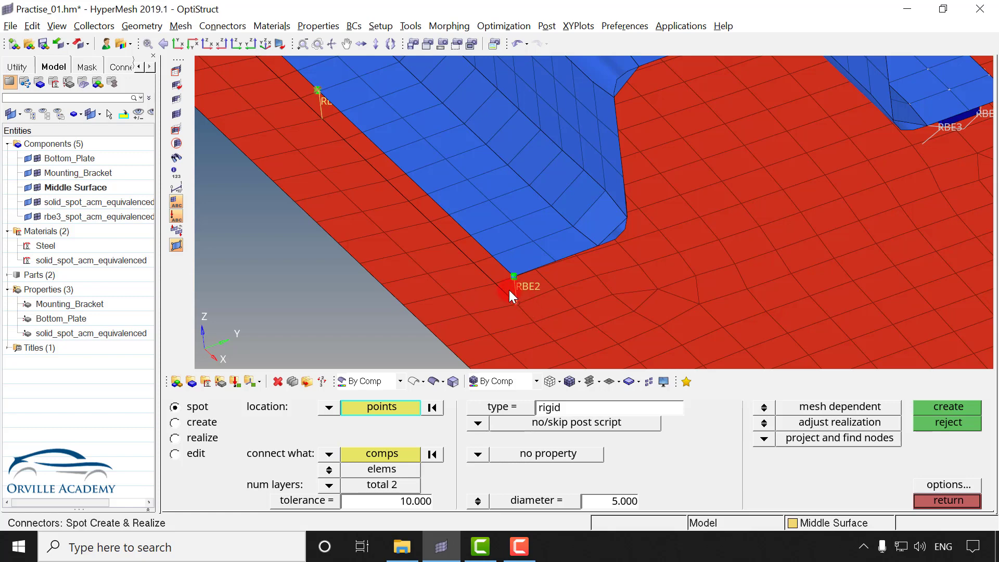
pyautogui.click(957, 423)
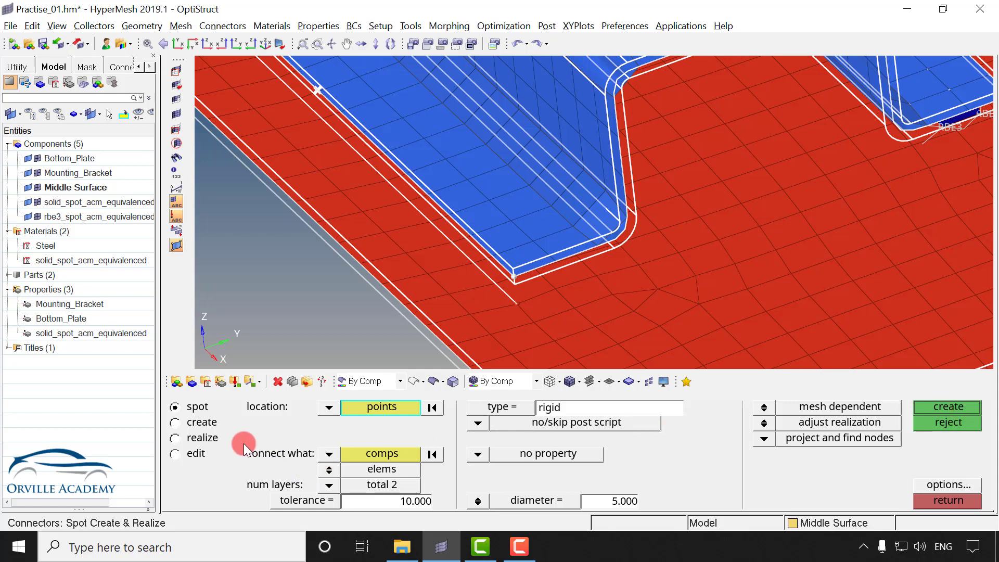
# - Switch to creating connectors without realization, clear the picked components and points, and define the location by node list
pyautogui.click(175, 422)
pyautogui.click(432, 454)
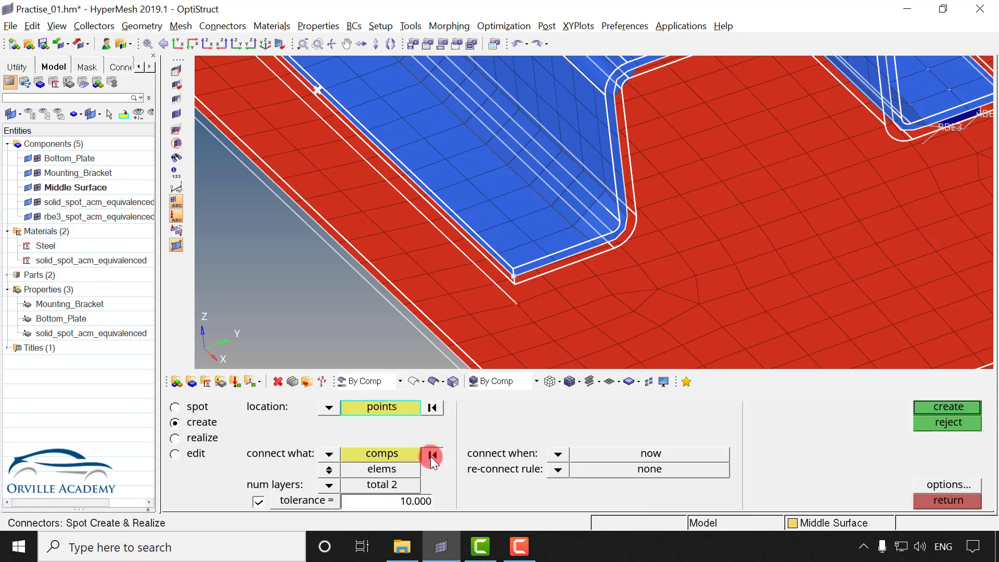
pyautogui.click(435, 411)
pyautogui.click(348, 407)
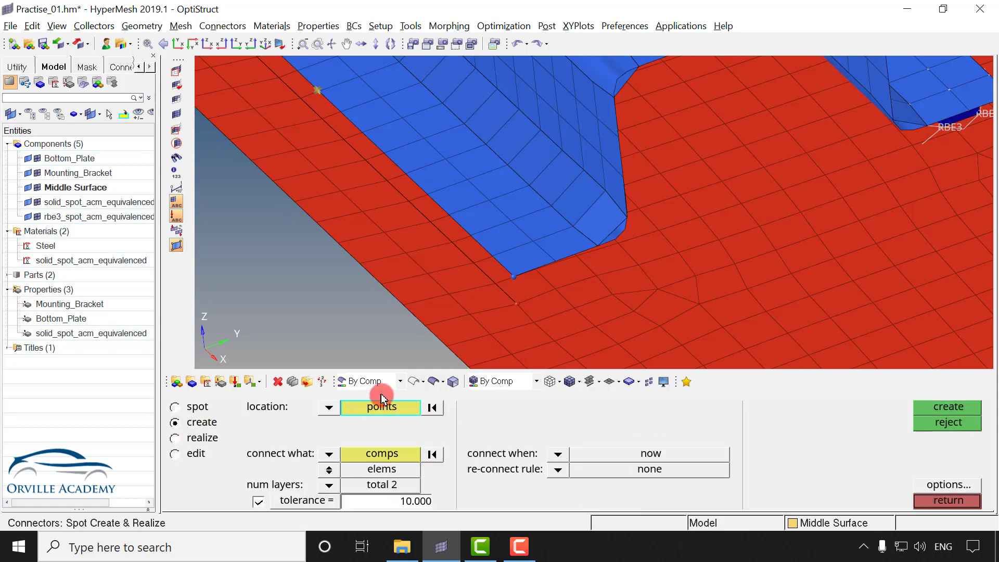
pyautogui.click(330, 408)
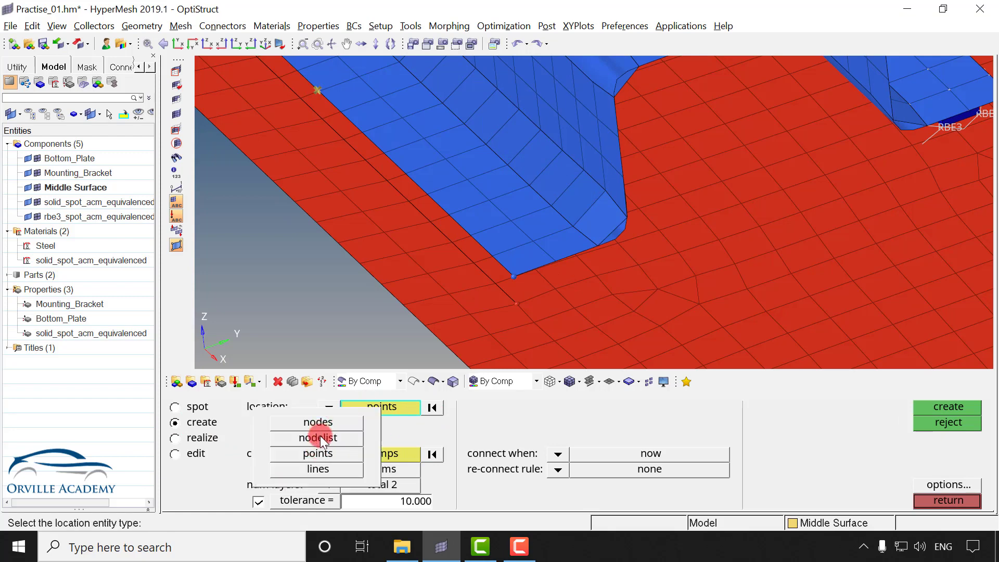
pyautogui.click(320, 437)
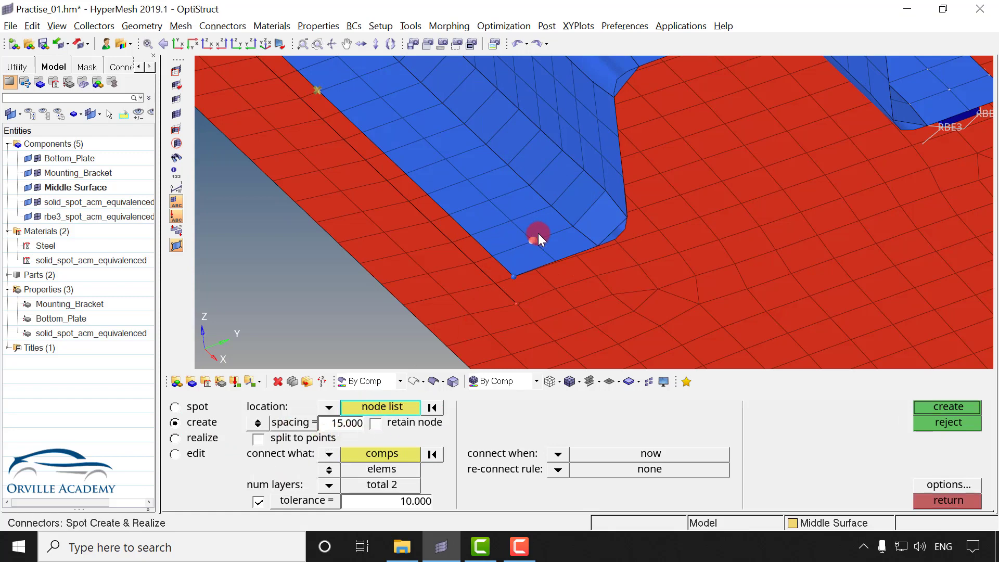
# - Create a connector line between nodes at both ends of the front flange with density 8, linking Mounting_Bracket and Bottom_Plate
pyautogui.scroll(-2, 441, 229)
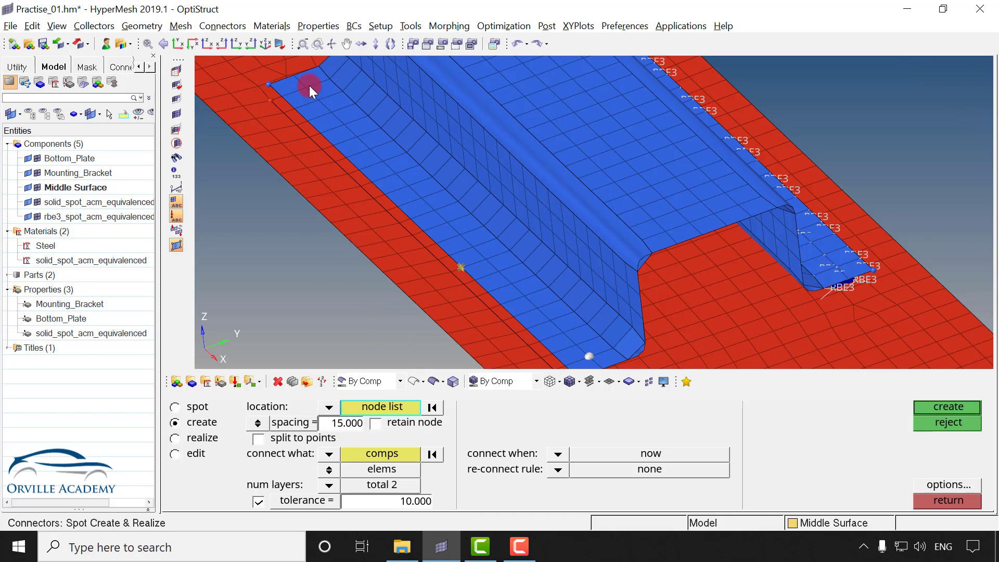
pyautogui.click(258, 422)
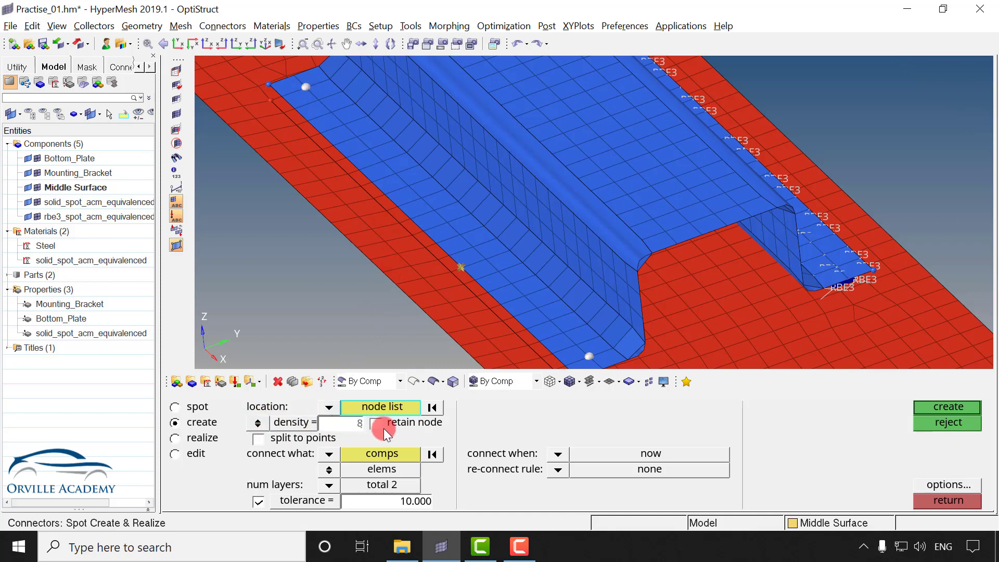
pyautogui.click(369, 458)
pyautogui.click(528, 307)
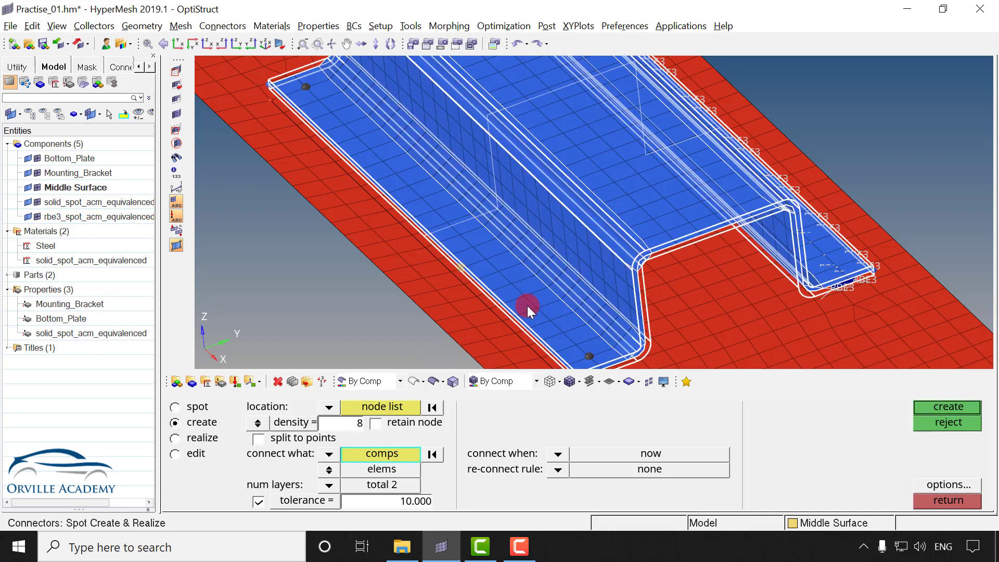
pyautogui.click(454, 325)
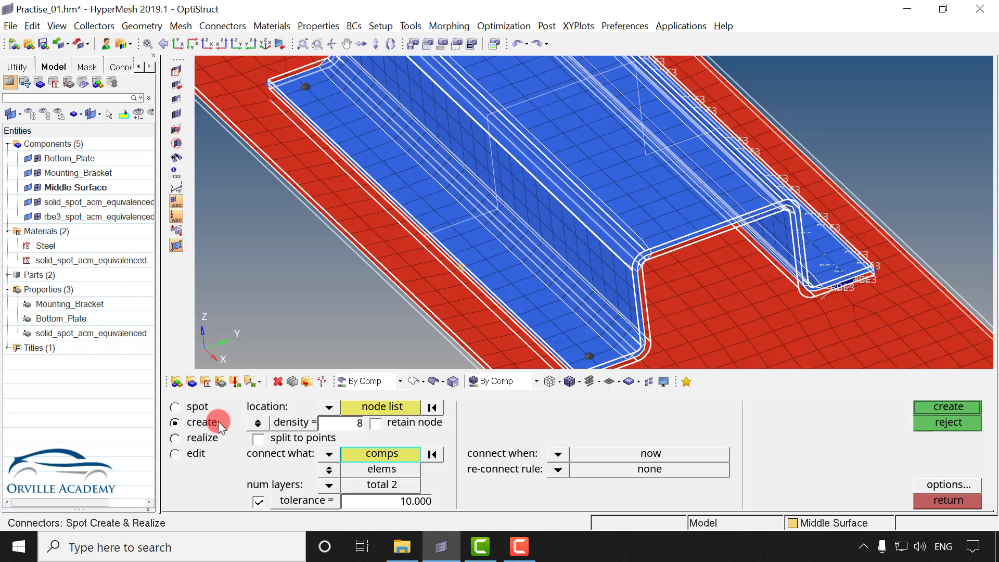
pyautogui.click(938, 406)
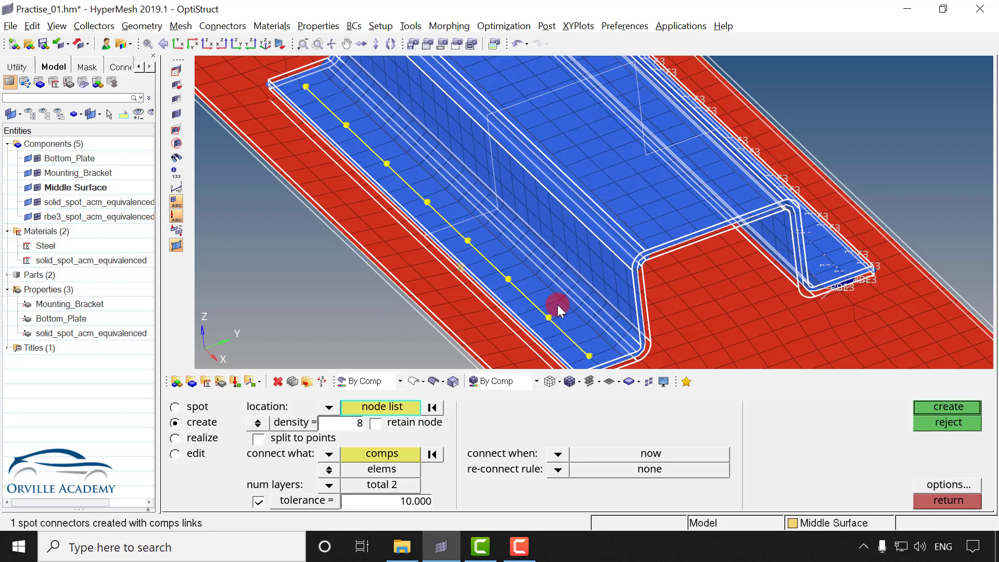
# - Realize the front flange's connector line with type acm (equivalenced-(T1+T2)/2), tolerance 10 and diameter 5
pyautogui.keyDown('ctrl'); pyautogui.moveTo(557, 304); pyautogui.dragTo(535, 238, button='right'); pyautogui.keyUp('ctrl')
pyautogui.scroll(-2, 541, 294)
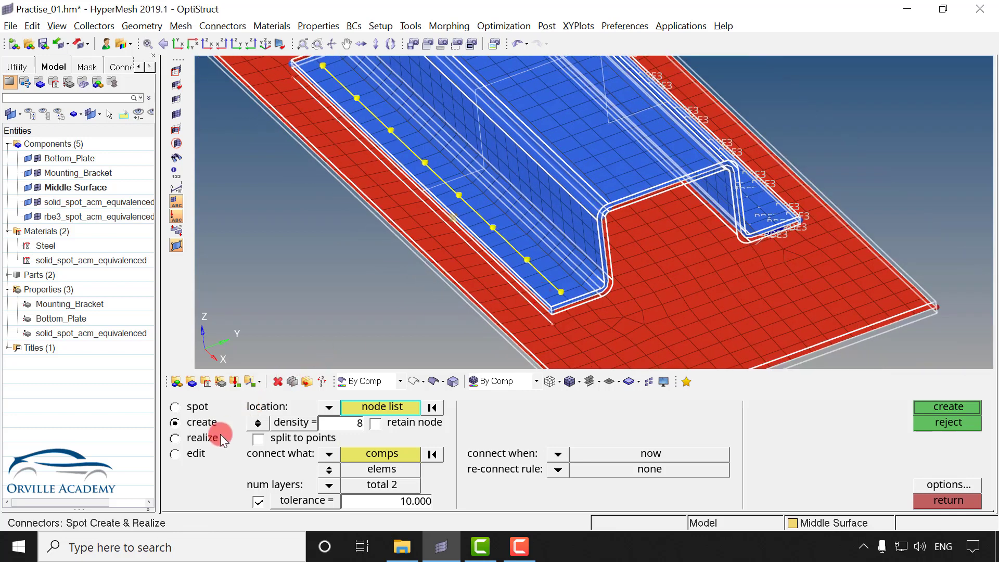
pyautogui.click(197, 439)
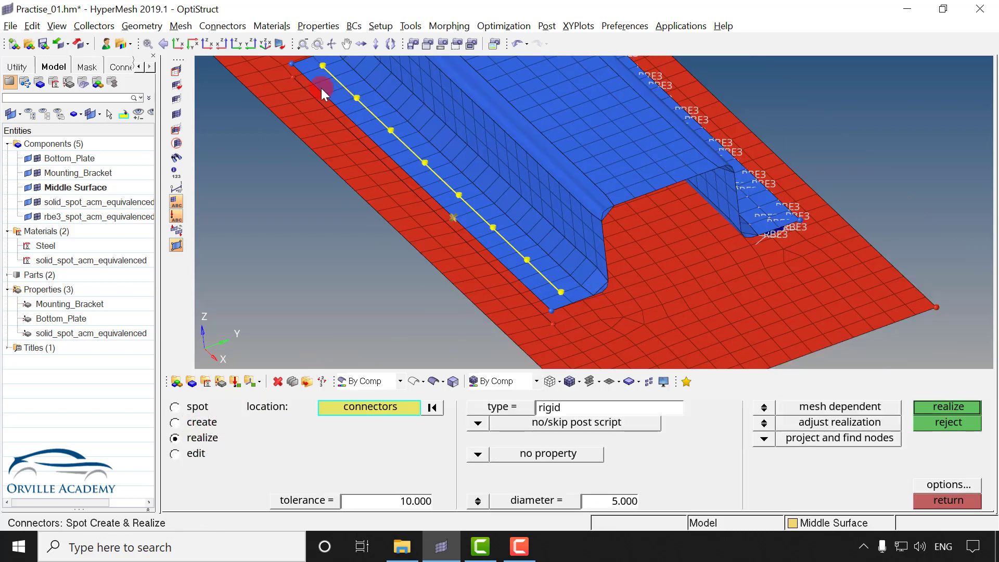
pyautogui.keyDown('shift'); pyautogui.moveTo(321, 89); pyautogui.dragTo(372, 98); pyautogui.keyUp('shift')
pyautogui.click(493, 218)
pyautogui.keyDown('shift'); pyautogui.moveTo(493, 217); pyautogui.dragTo(573, 283); pyautogui.keyUp('shift')
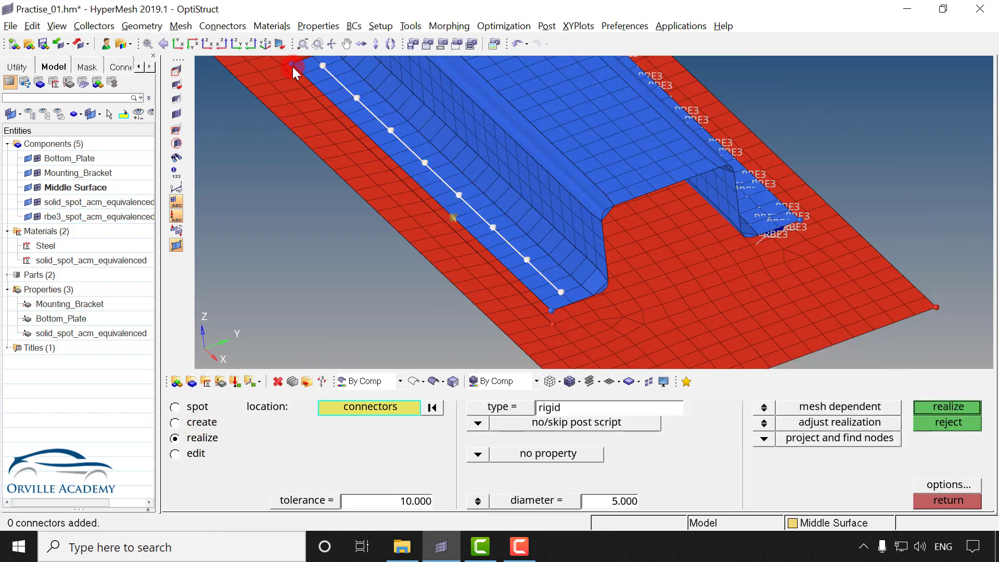
pyautogui.click(501, 406)
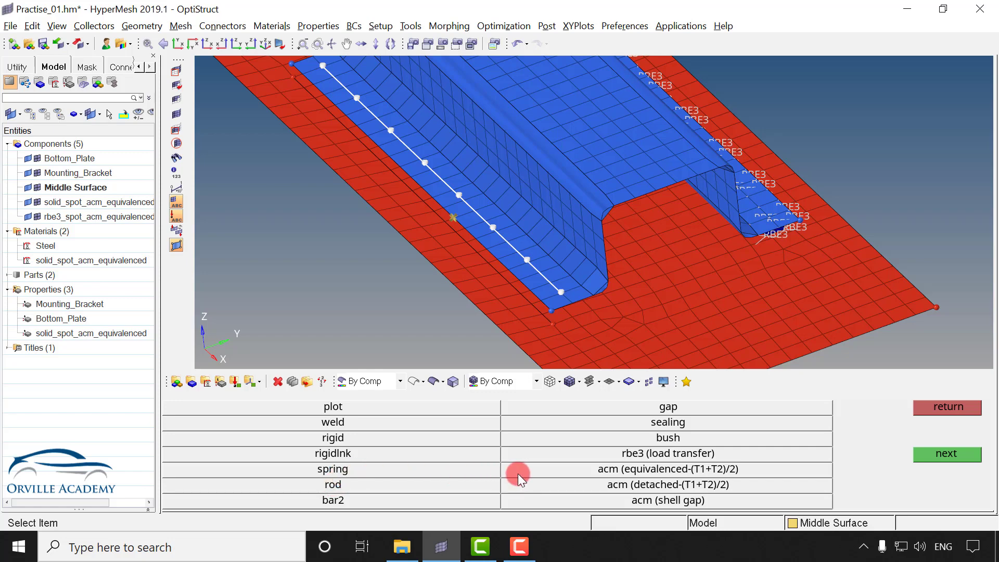
pyautogui.click(562, 469)
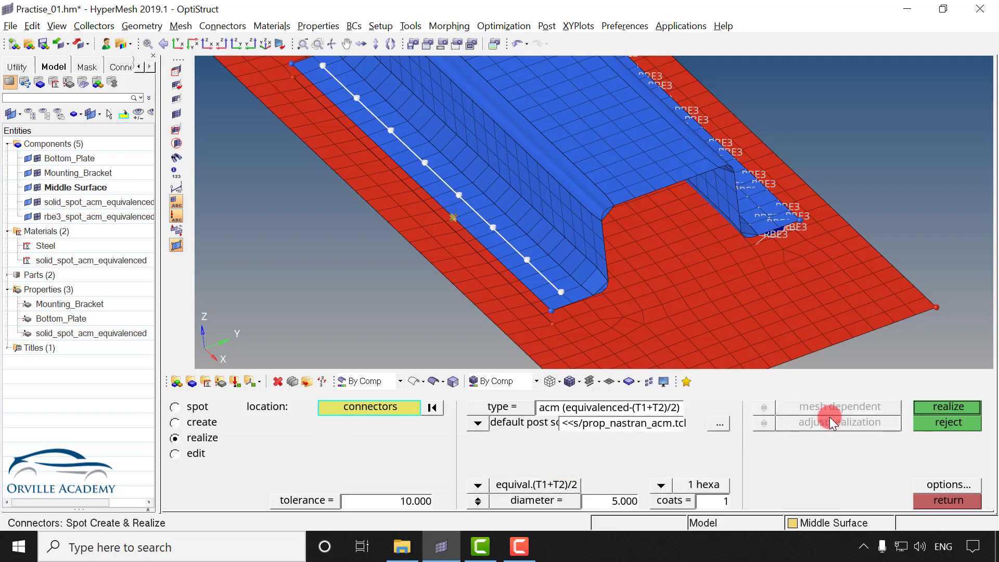
pyautogui.click(926, 408)
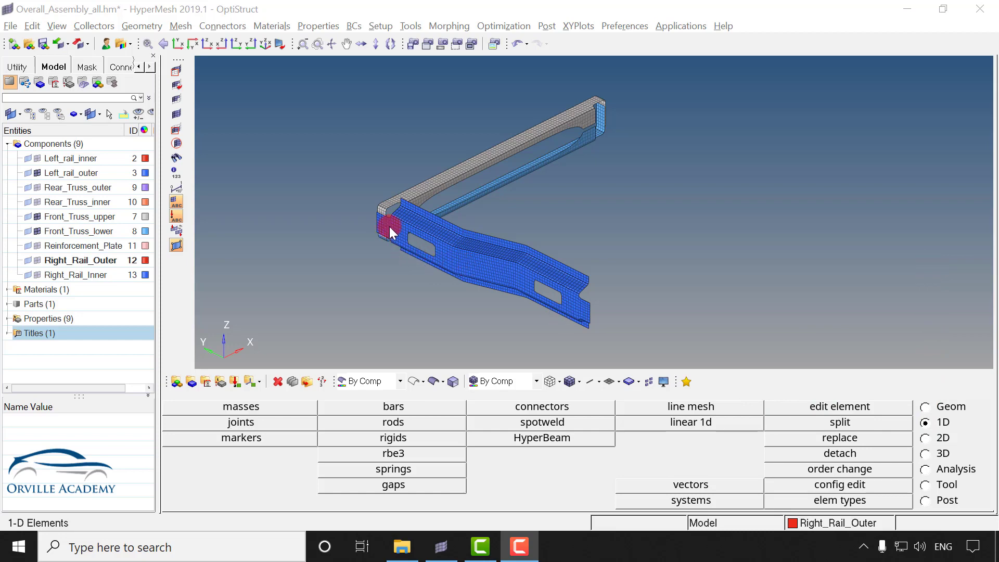
# - In the Overall_Assembly_all.hm model, pick the blue outer rail with the Selector to identify its component
pyautogui.scroll(5, 380, 220)
pyautogui.scroll(2, 383, 218)
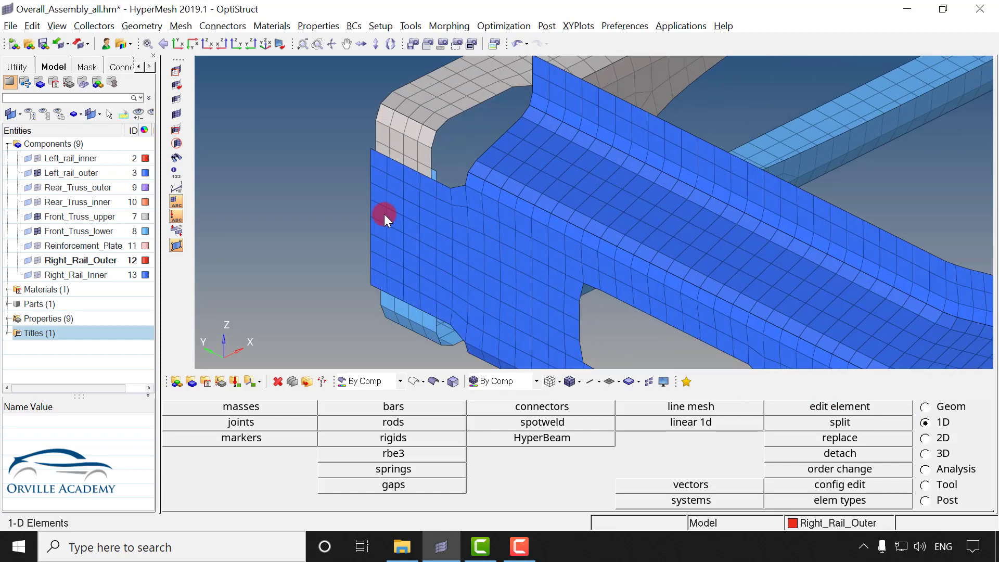
pyautogui.click(513, 211)
pyautogui.click(109, 114)
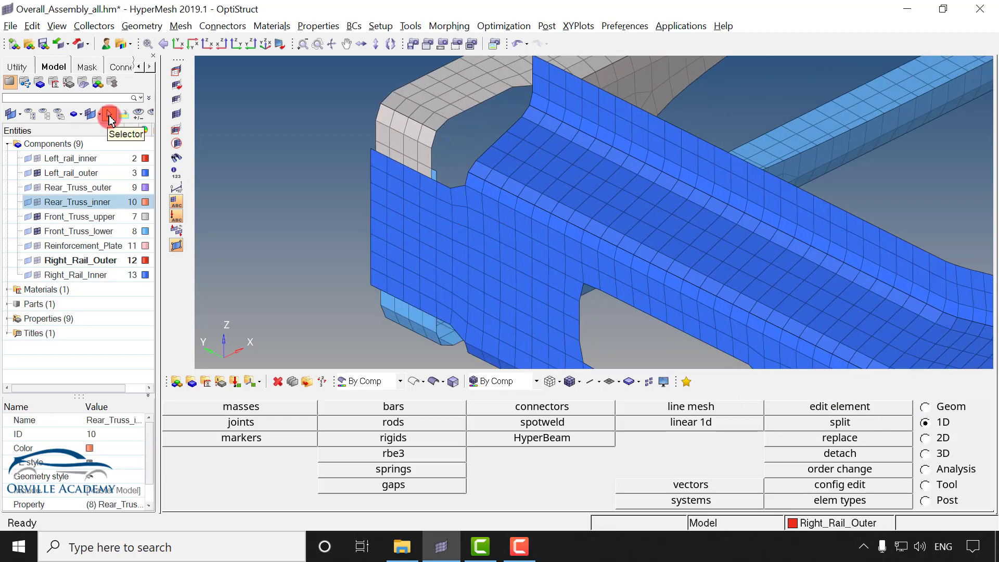
pyautogui.click(638, 261)
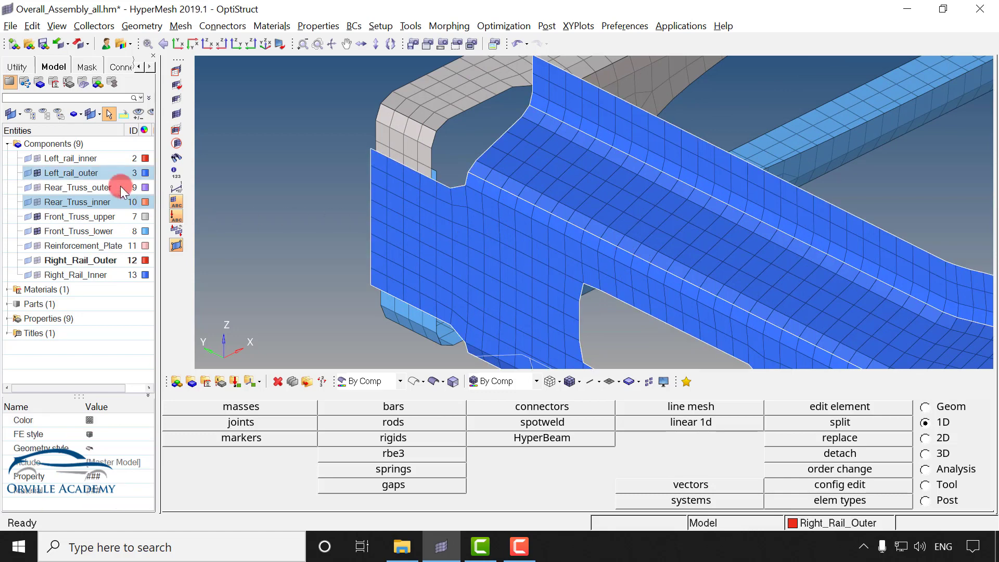
# - Identify the components of the grey upper and light-blue lower front truss with the Selector
pyautogui.click(419, 114)
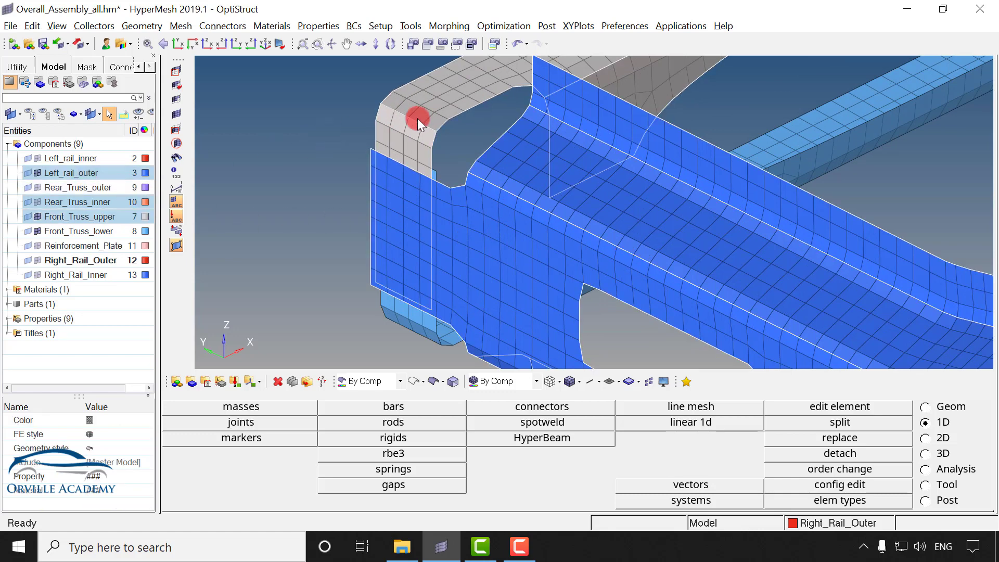
pyautogui.click(416, 319)
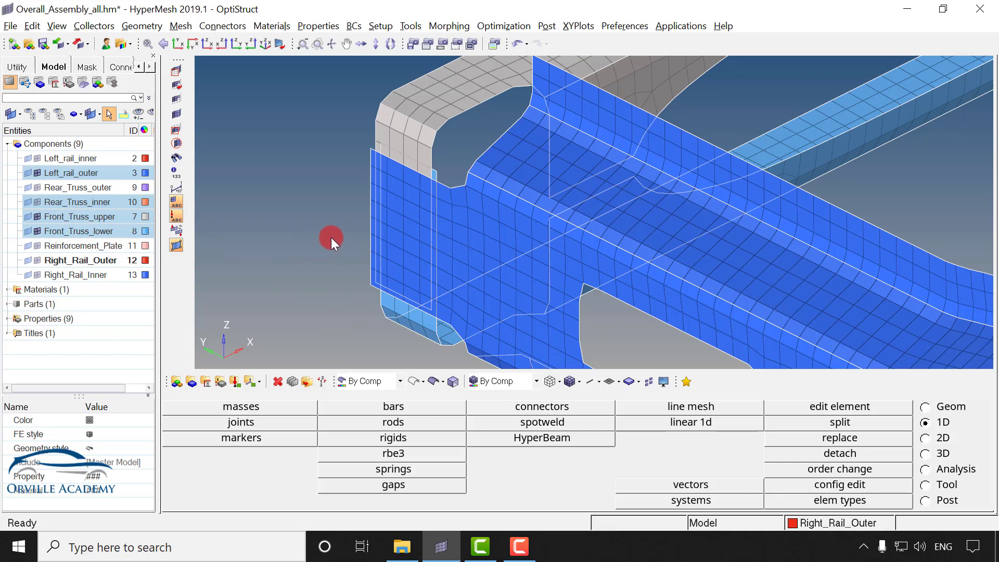
pyautogui.press('Escape')
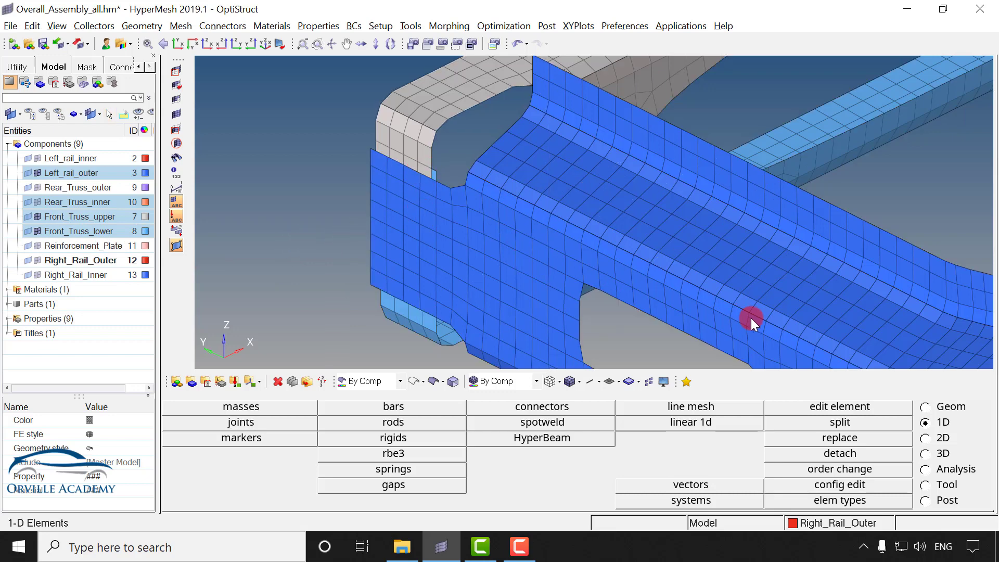
# - Start a spot connector definition in create-and-realize mode with the location defined by individual nodes
pyautogui.click(535, 409)
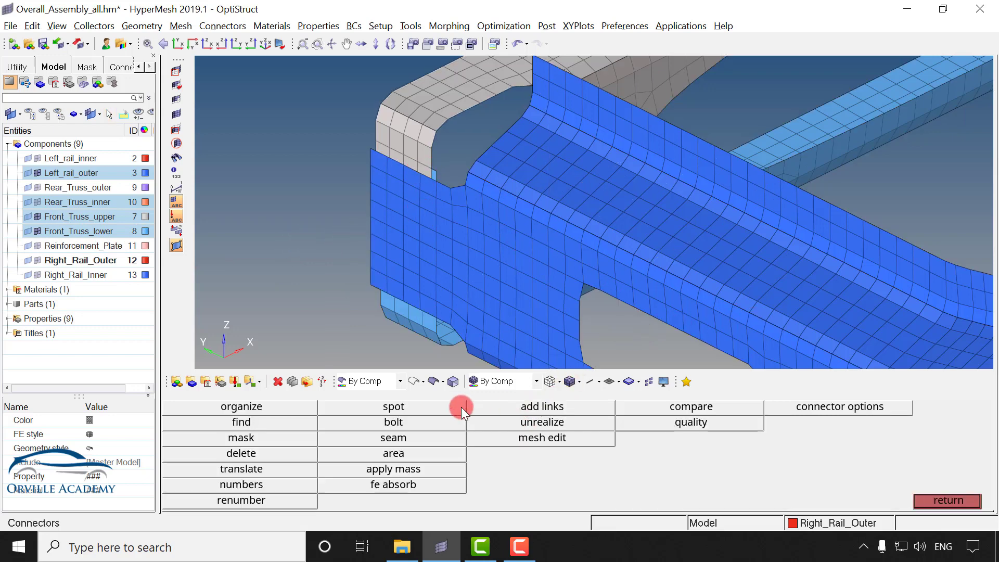
pyautogui.click(348, 404)
pyautogui.click(190, 408)
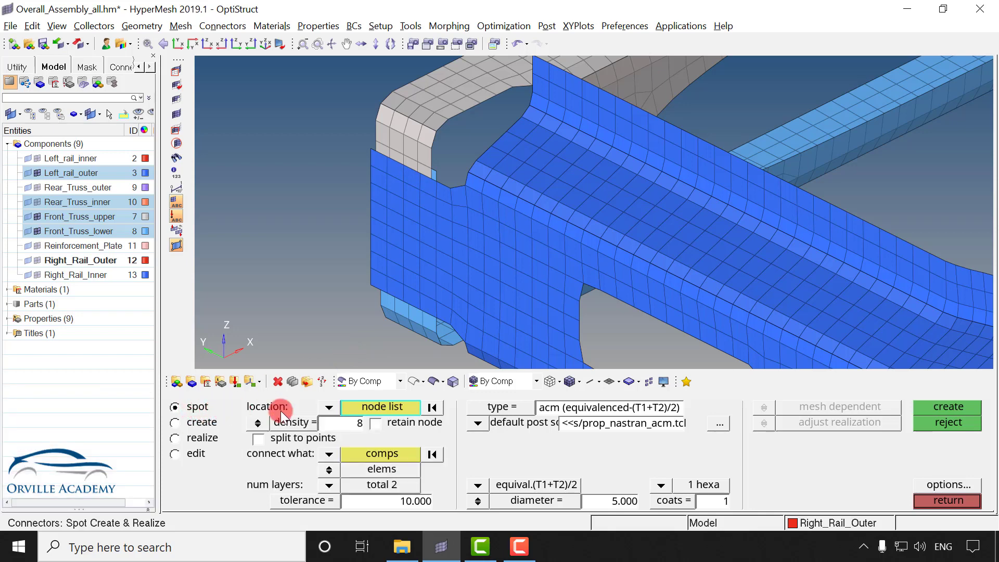
pyautogui.click(329, 407)
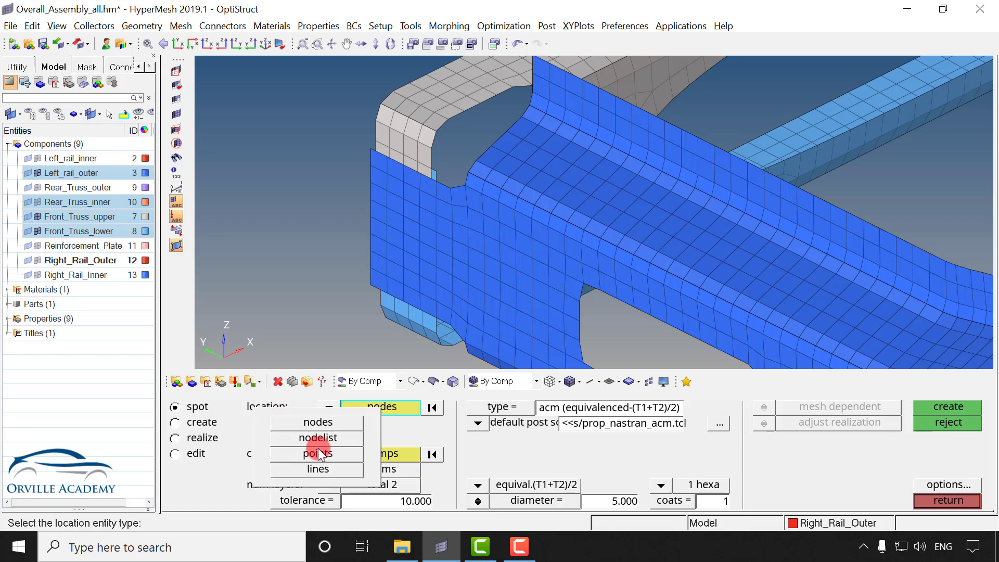
pyautogui.click(326, 423)
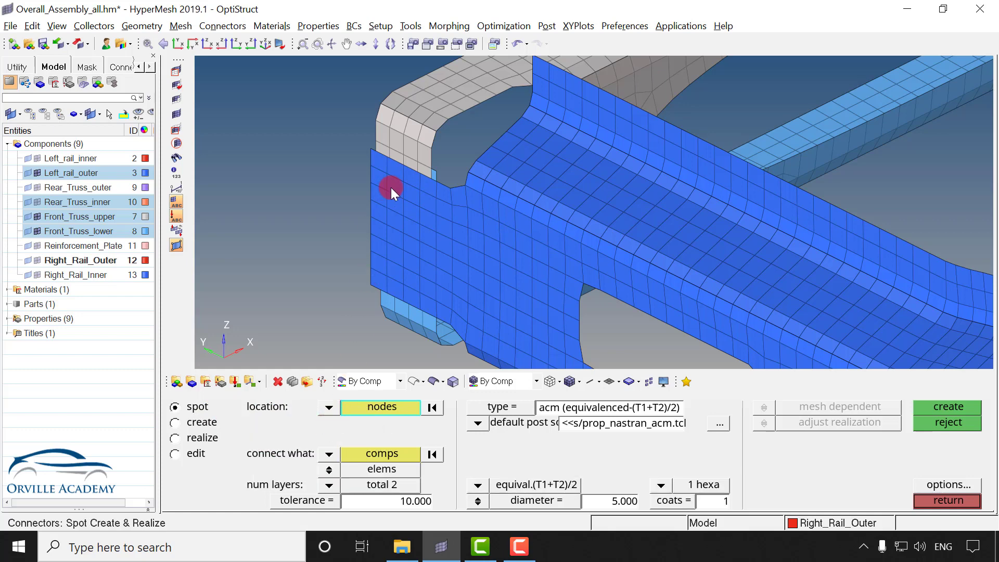
# - Pick three location nodes in a vertical row near the outer edge of the Left_rail_outer end plate, over the front truss overlap
pyautogui.scroll(2, 391, 187)
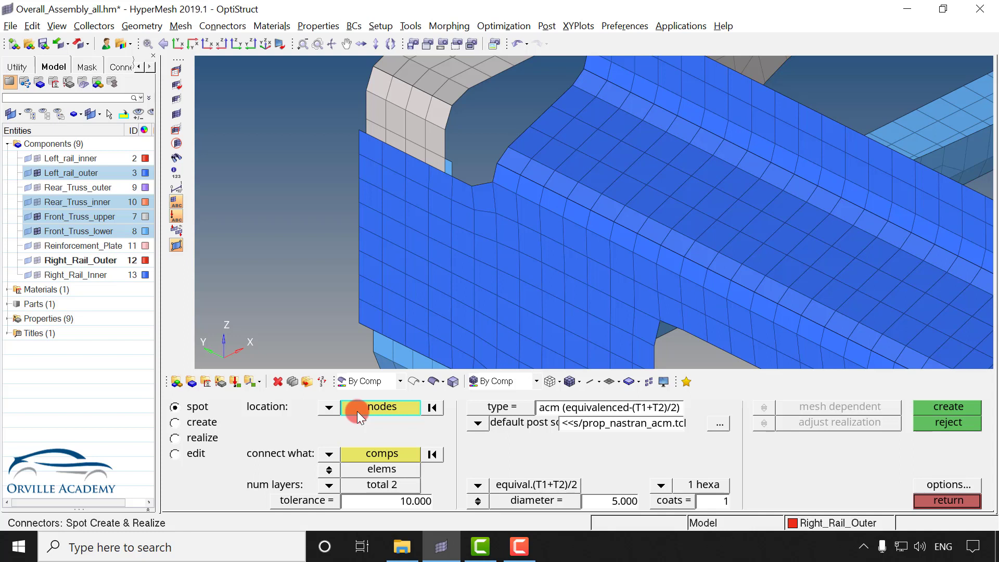
pyautogui.click(371, 294)
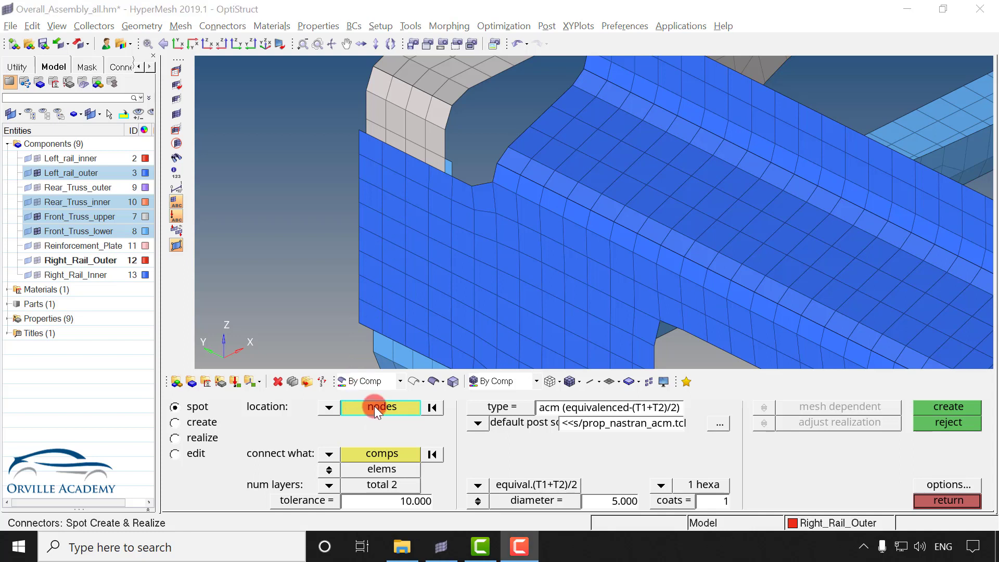
pyautogui.click(395, 186)
pyautogui.scroll(2, 396, 186)
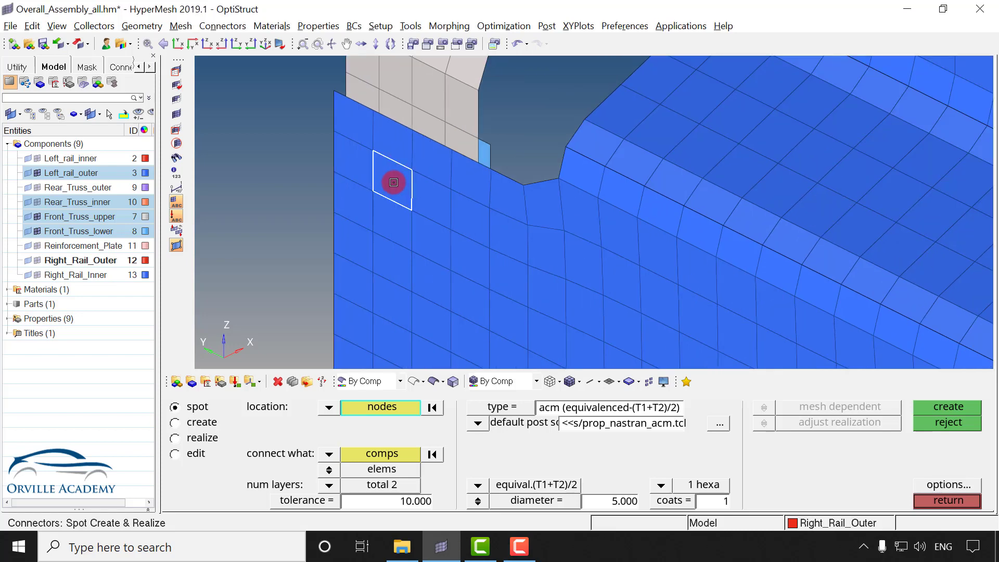
pyautogui.click(393, 182)
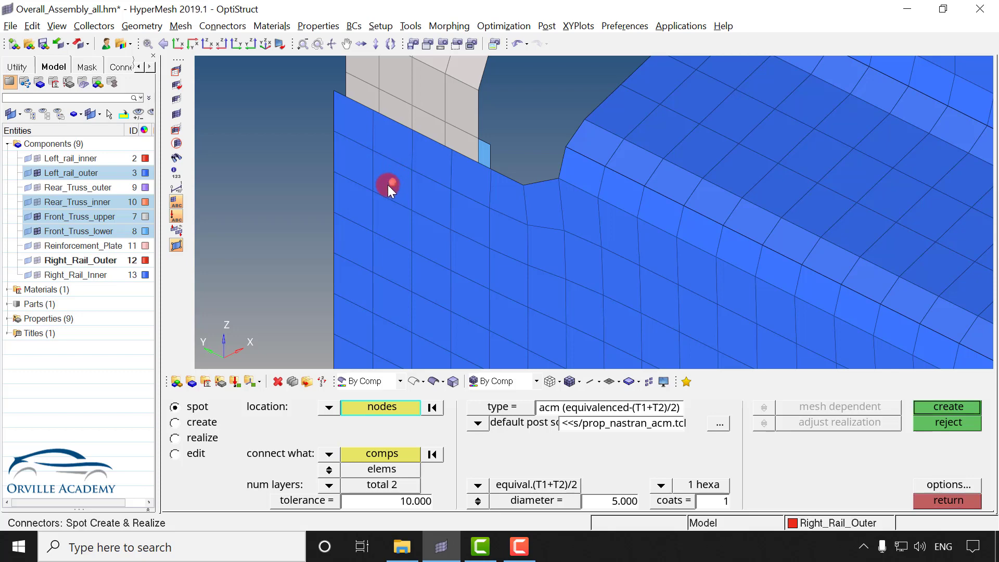
pyautogui.scroll(-2, 388, 187)
pyautogui.click(391, 184)
pyautogui.keyDown('ctrl'); pyautogui.moveTo(394, 196); pyautogui.dragTo(433, 129, button='right'); pyautogui.keyUp('ctrl')
pyautogui.scroll(2, 419, 192)
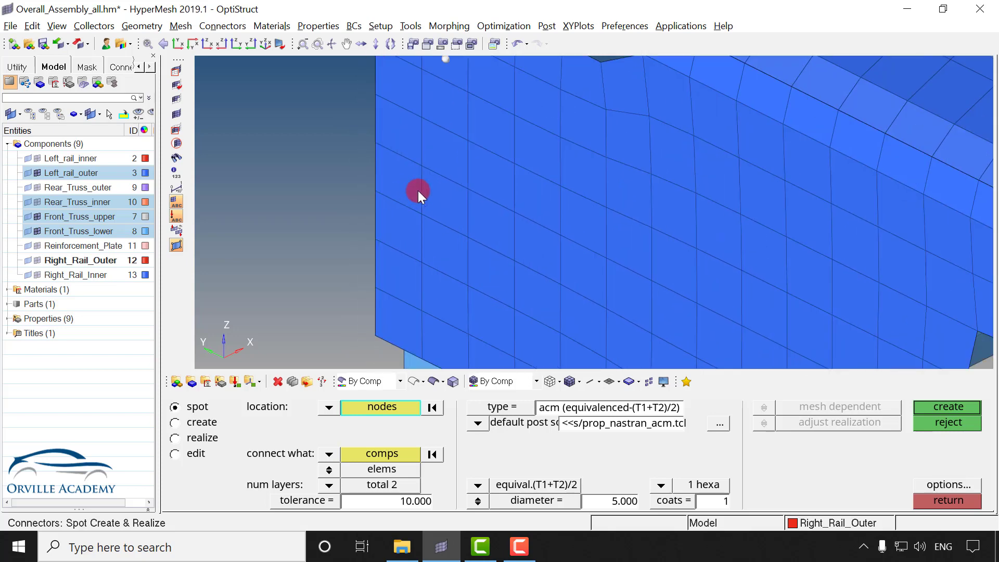
pyautogui.moveTo(440, 285)
pyautogui.keyDown('ctrl'); pyautogui.mouseDown(button='right')
pyautogui.moveTo(430, 217)
pyautogui.moveTo(442, 273)
pyautogui.mouseUp(button='right'); pyautogui.keyUp('ctrl')
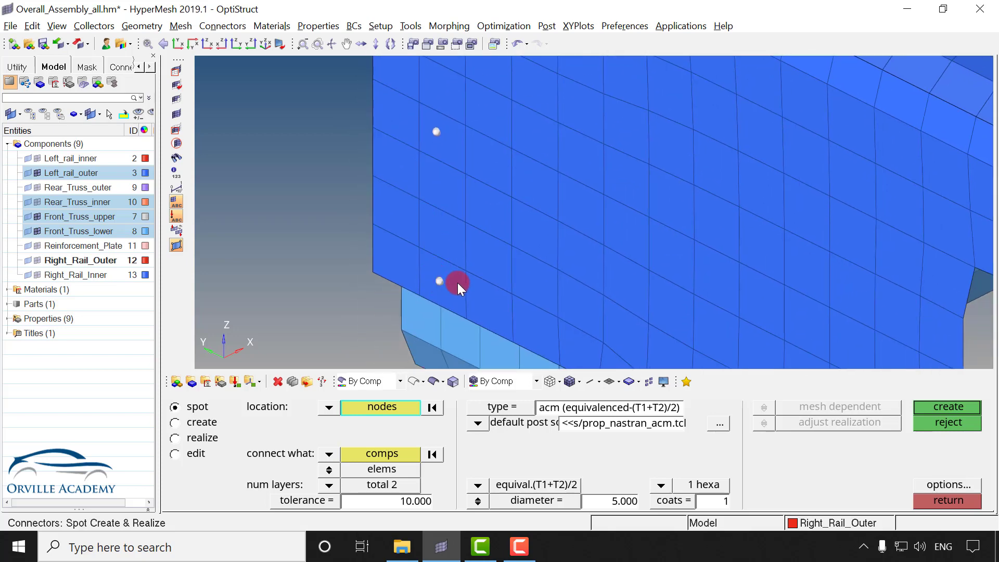
pyautogui.scroll(-2, 438, 279)
pyautogui.click(445, 116)
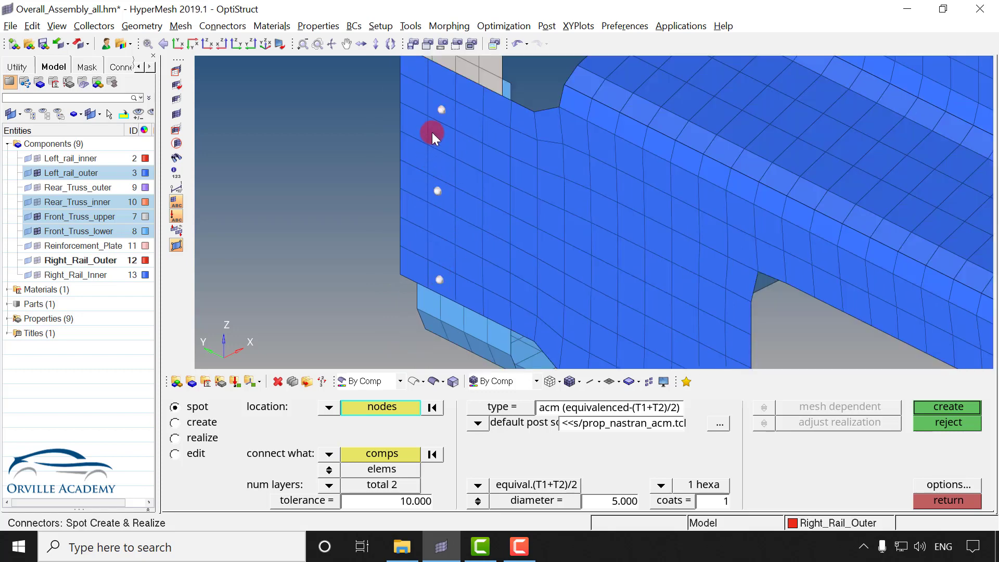
pyautogui.keyDown('ctrl'); pyautogui.moveTo(470, 153); pyautogui.dragTo(413, 225, button='right'); pyautogui.keyUp('ctrl')
pyautogui.scroll(-2, 413, 225)
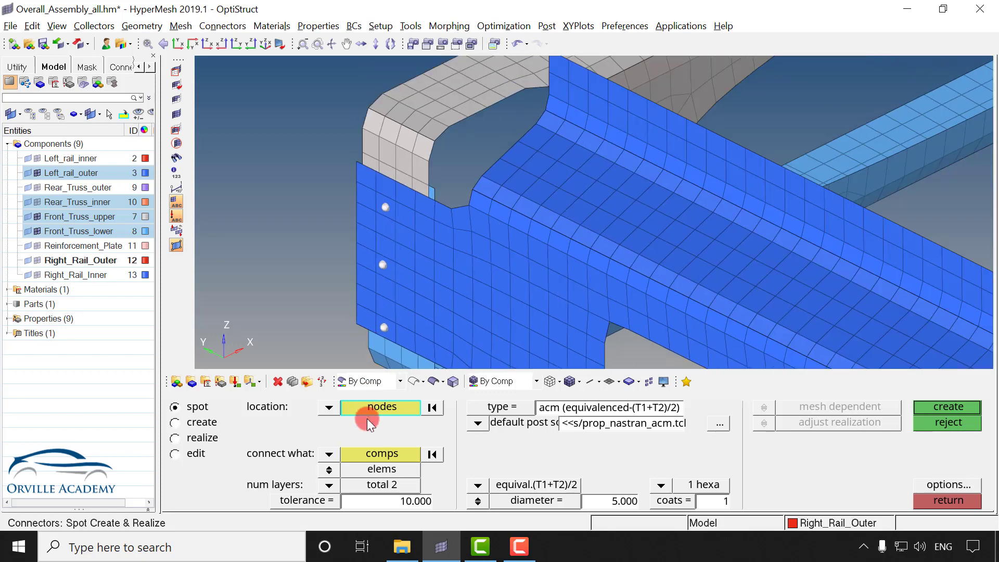
# - Choose Left_rail_outer, Front_Truss_upper and Front_Truss_lower as the components to connect
pyautogui.click(376, 453)
pyautogui.click(374, 455)
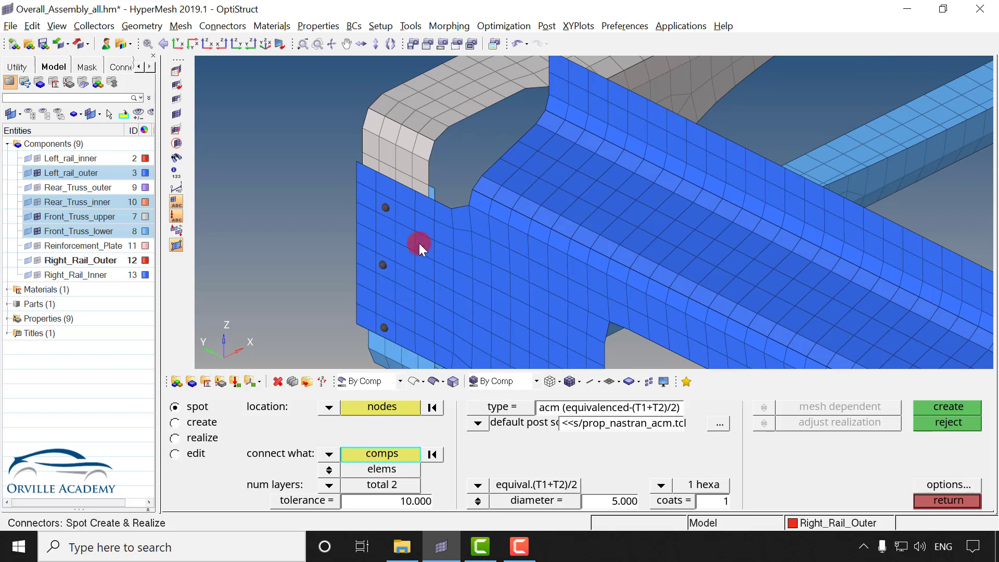
pyautogui.scroll(3, 415, 198)
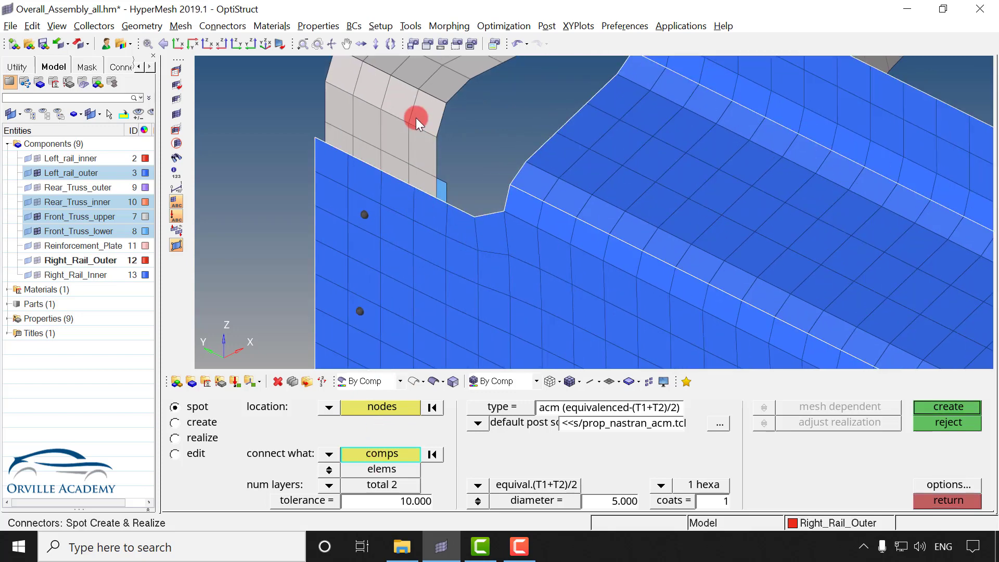
pyautogui.click(416, 118)
pyautogui.scroll(-3, 442, 184)
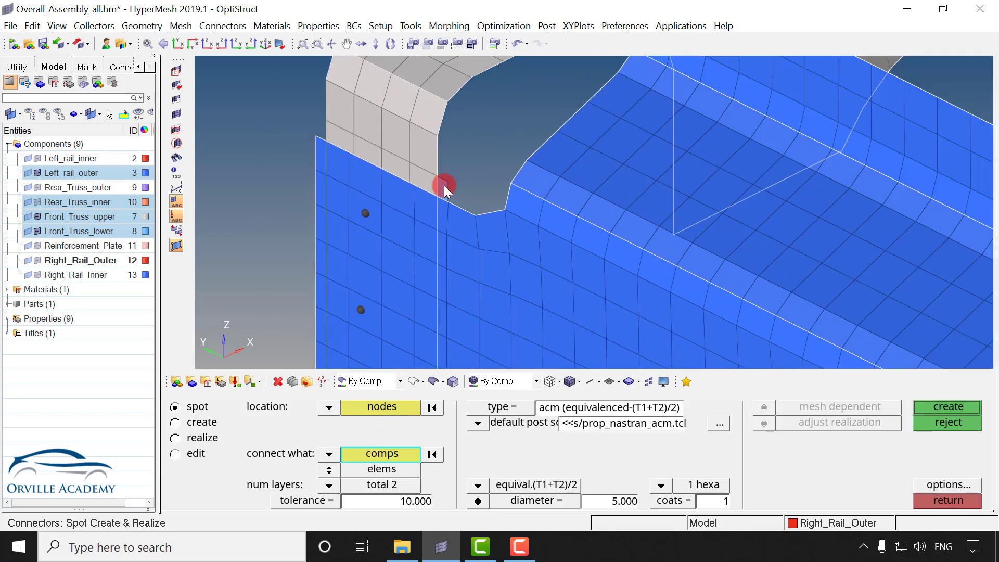
pyautogui.scroll(-3, 445, 185)
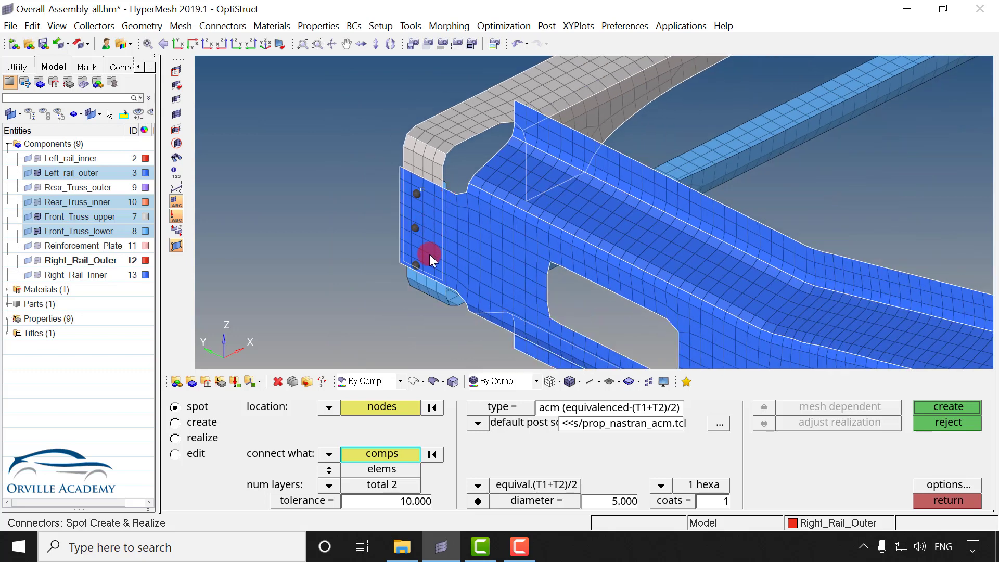
# - Create and realize the three spot connectors with total 3 layers, tolerance 10, diameter 6 and type acm (equivalenced-(T1+T2)/2)
pyautogui.click(330, 485)
pyautogui.click(333, 439)
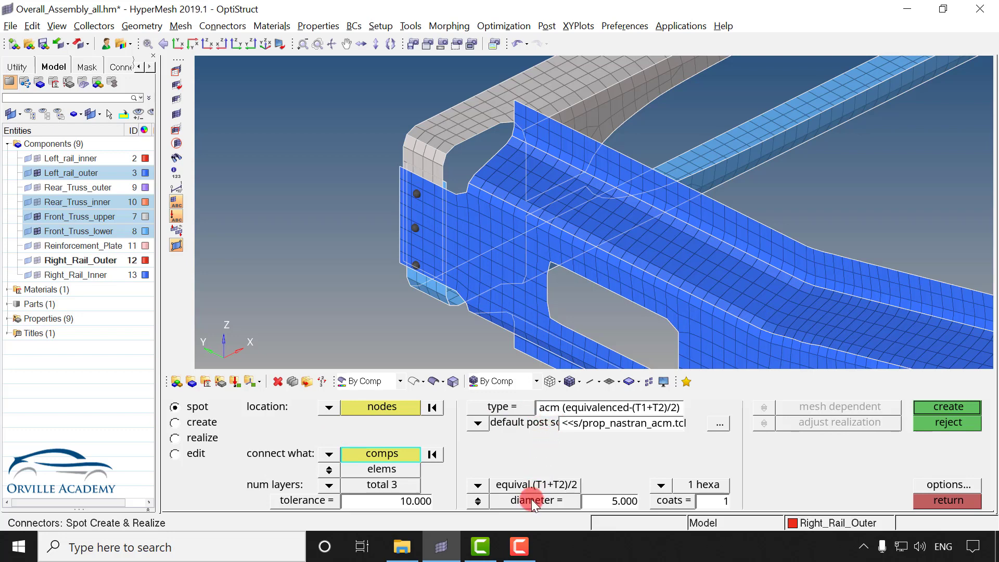
pyautogui.moveTo(600, 501); pyautogui.dragTo(619, 502)
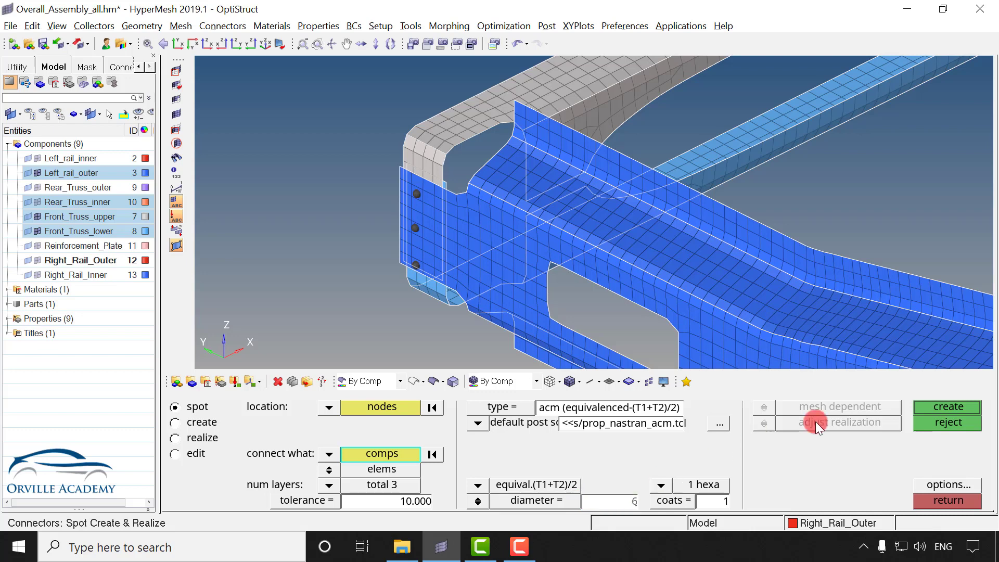
pyautogui.click(955, 404)
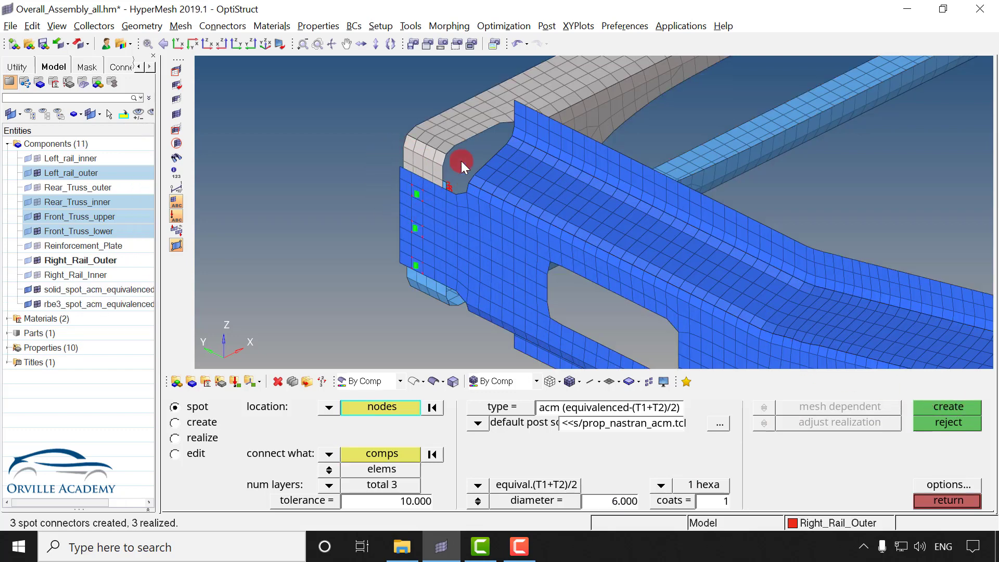
# - Examine the realized spot connectors between the left outer rail and the front truss from the side
pyautogui.click(423, 226)
pyautogui.keyDown('ctrl'); pyautogui.moveTo(446, 246); pyautogui.dragTo(385, 214); pyautogui.keyUp('ctrl')
pyautogui.scroll(6, 385, 214)
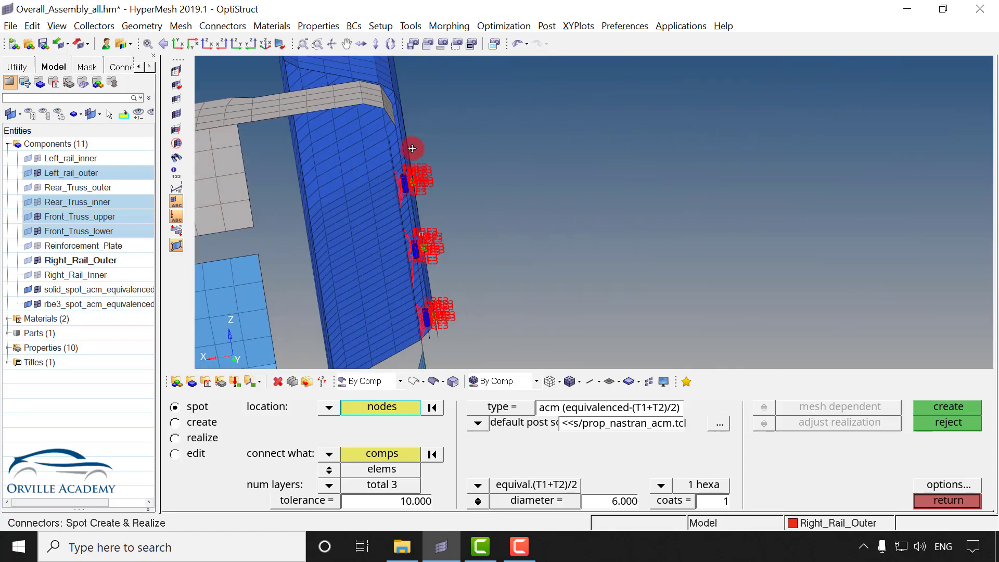